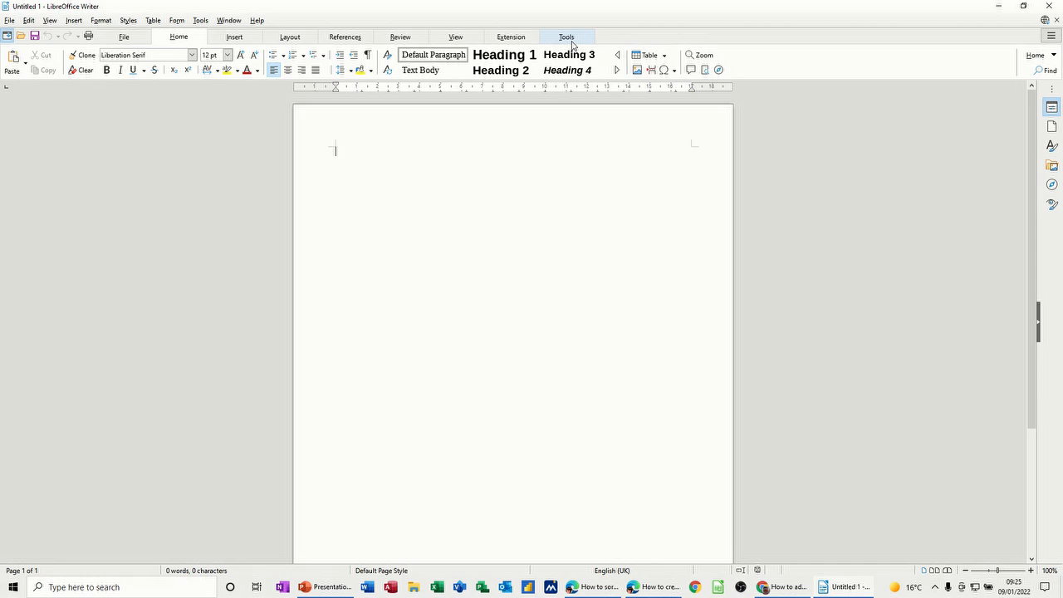
- Start a mail merge using the current document as a letter and proceed to the address block settings
click(567, 38)
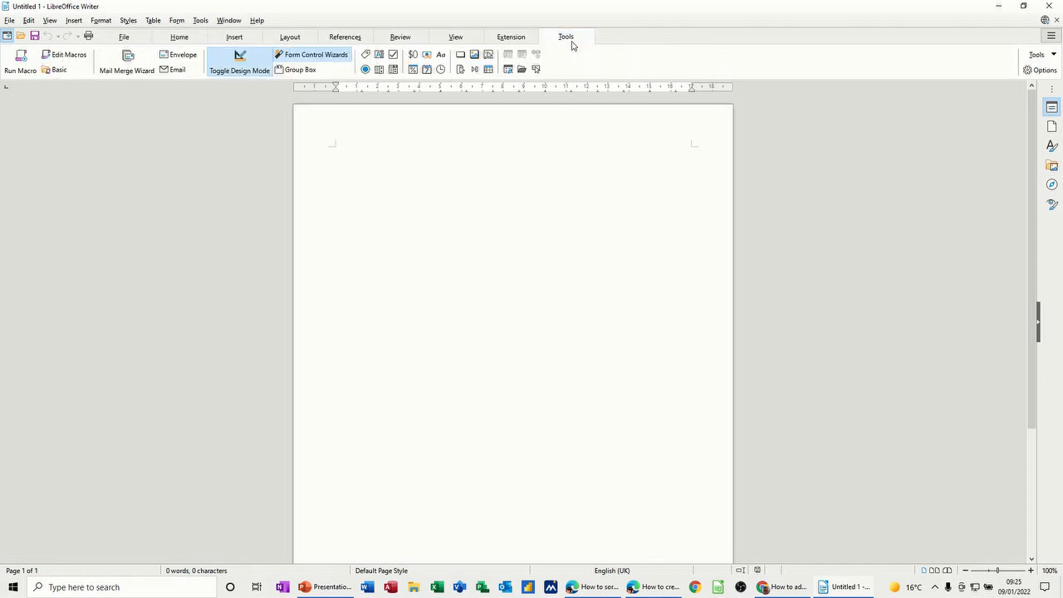
click(126, 62)
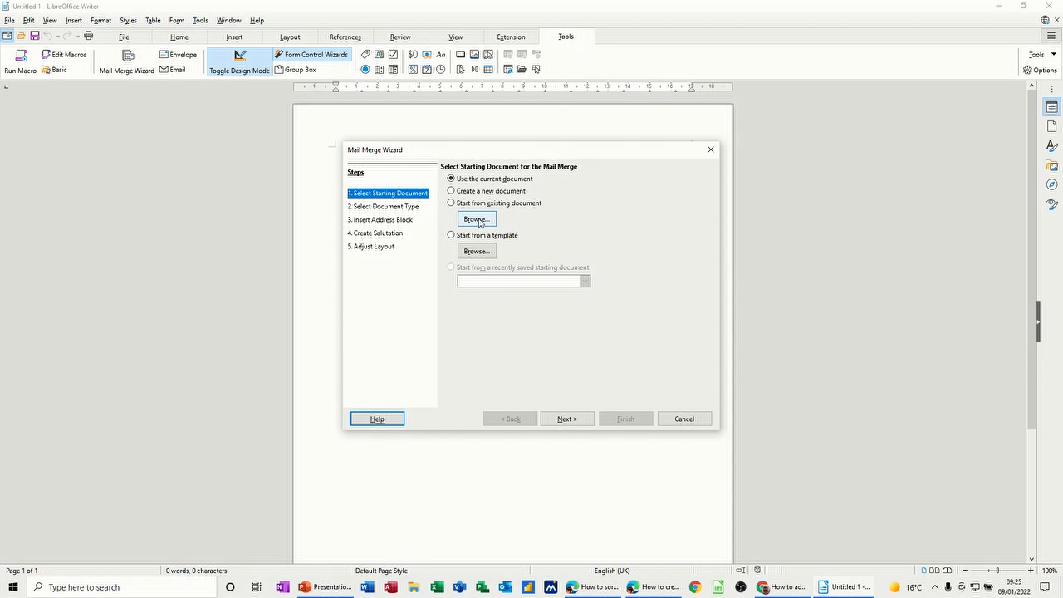
click(384, 211)
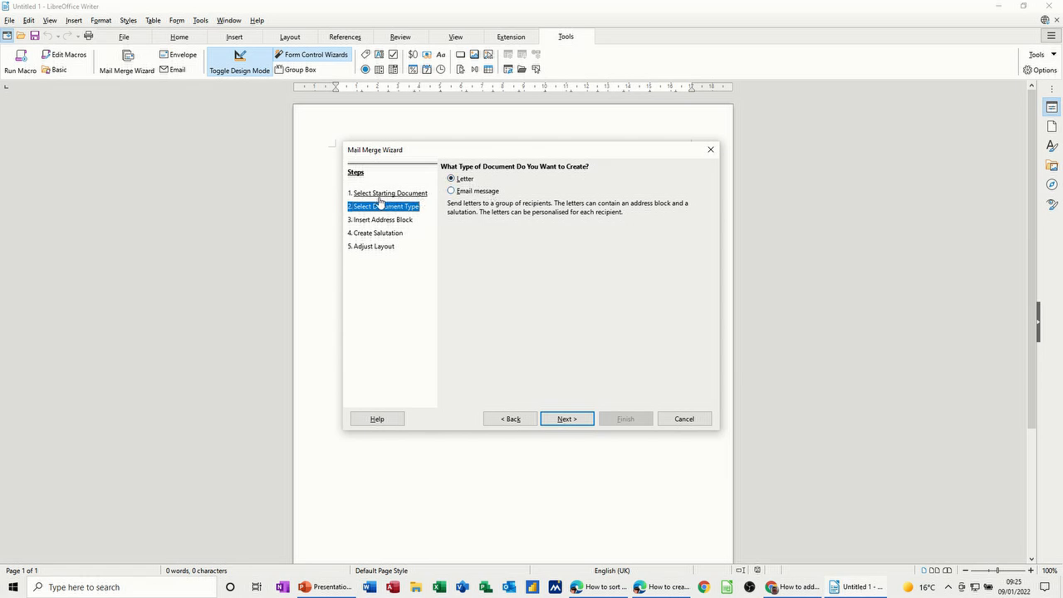
click(379, 221)
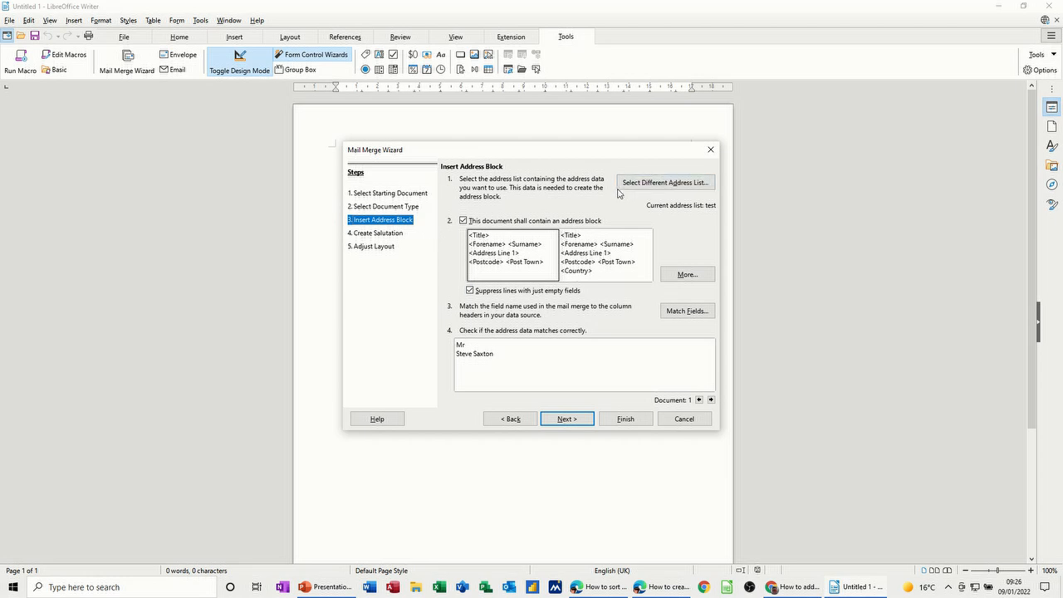
- Remove the registered address list "test" from the mail merge's recipient sources
click(662, 187)
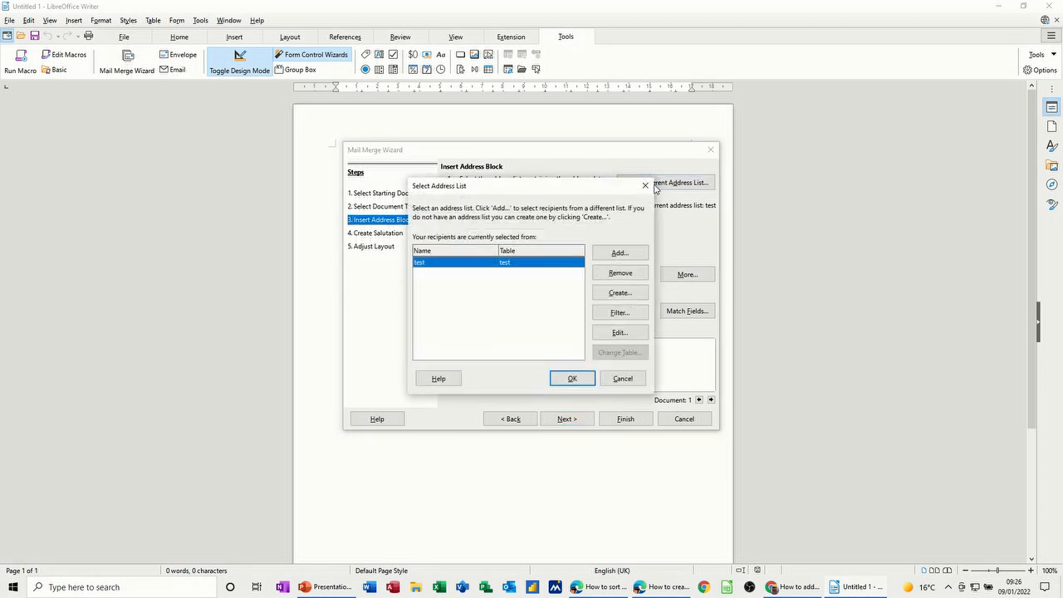
click(617, 276)
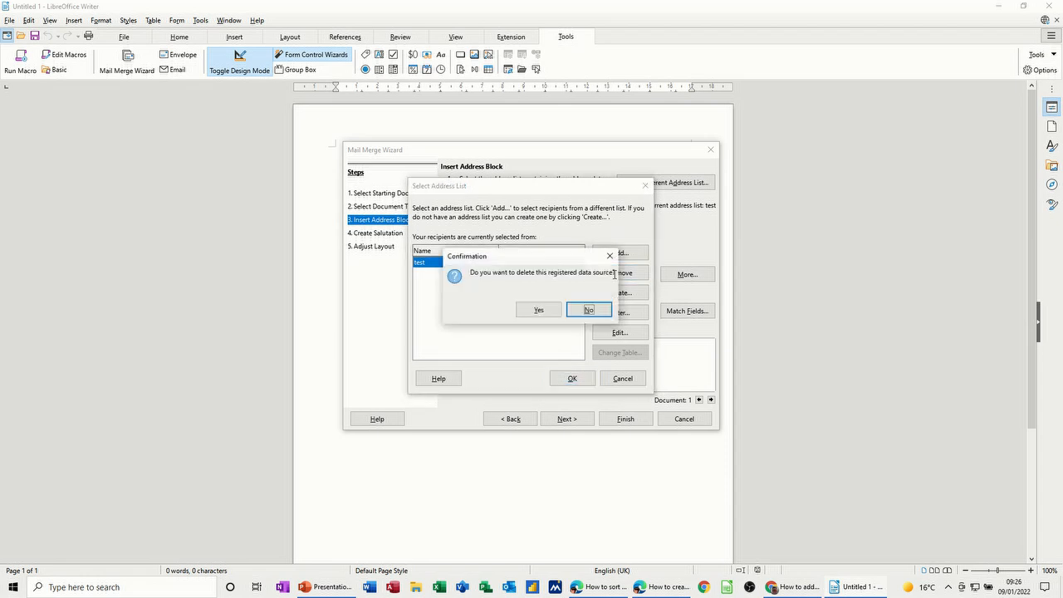
click(536, 312)
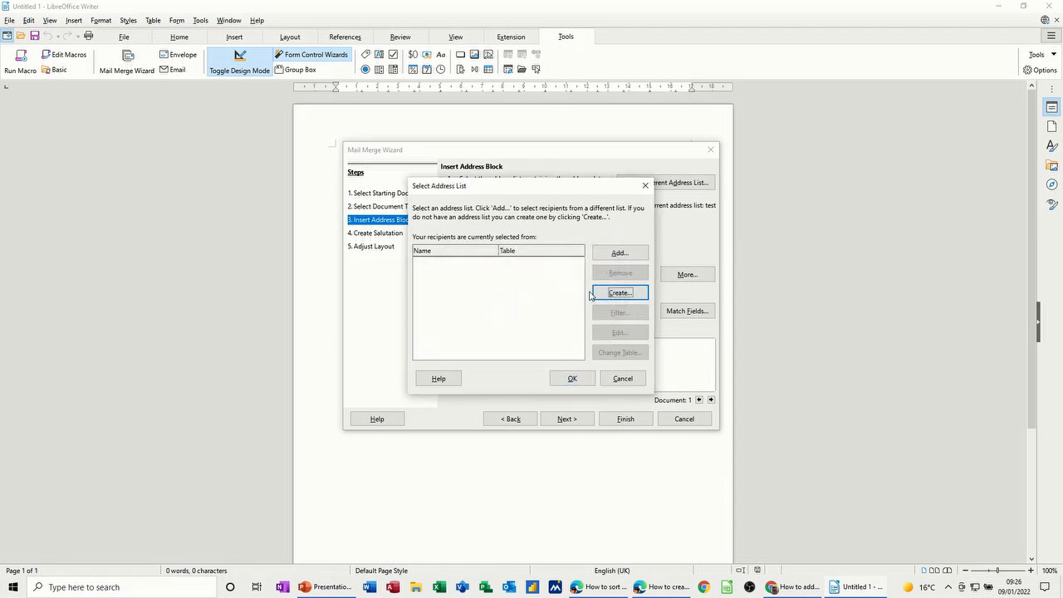
- Create a new address list and delete the Telephone private and Gender fields from its elements
click(622, 293)
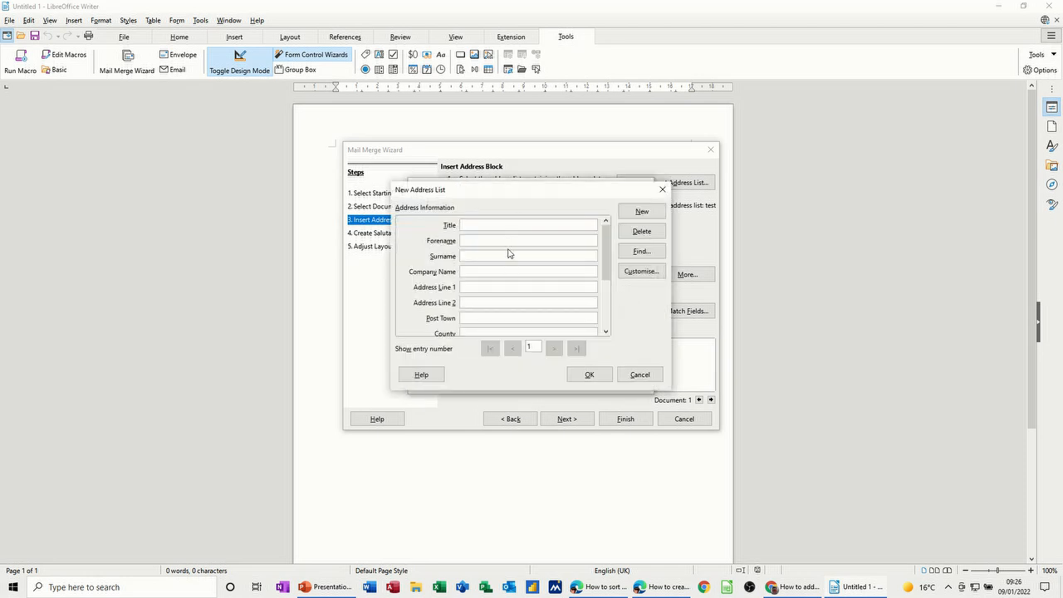
scroll(430, 270, down, 2)
scroll(430, 270, down, 3)
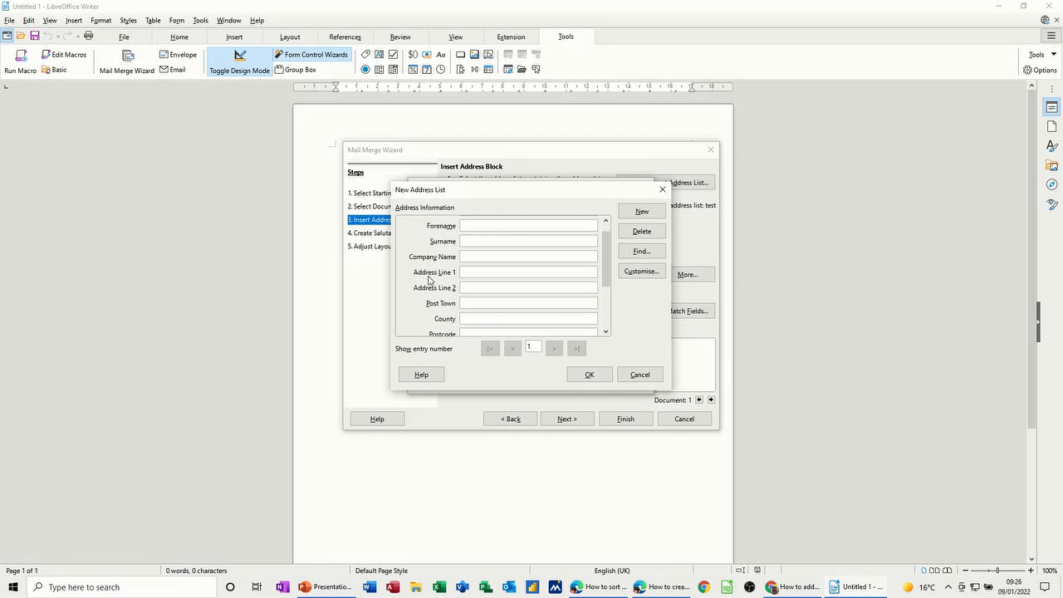
scroll(430, 291, down, 2)
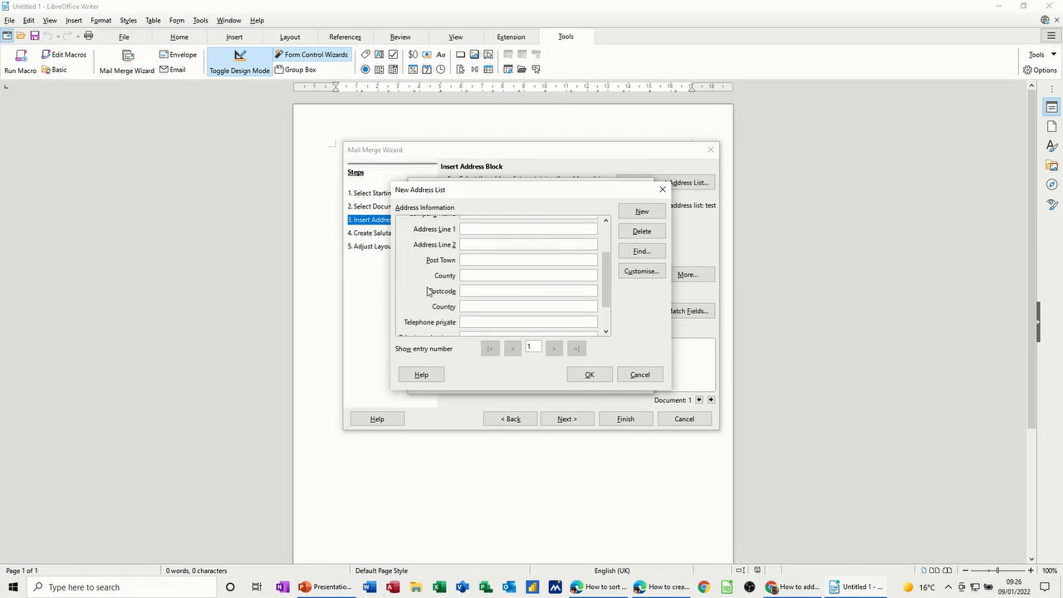
click(643, 273)
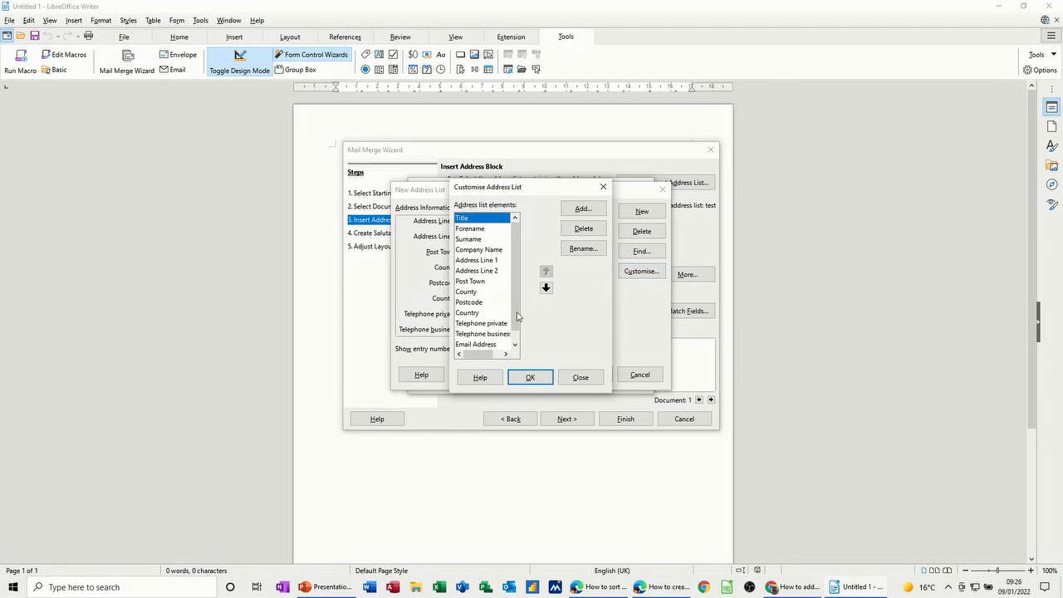
click(493, 324)
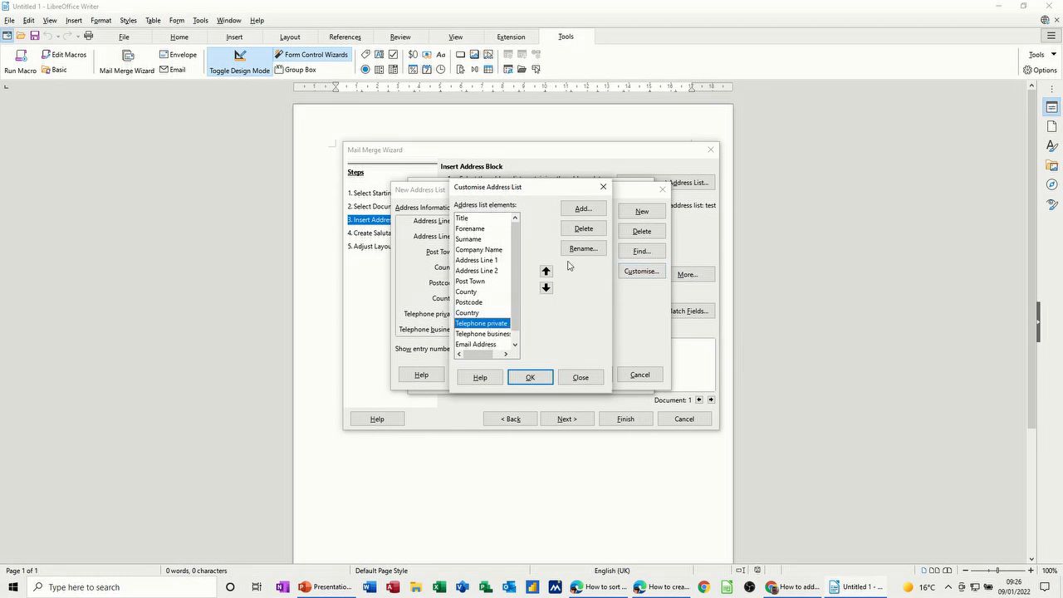
click(579, 232)
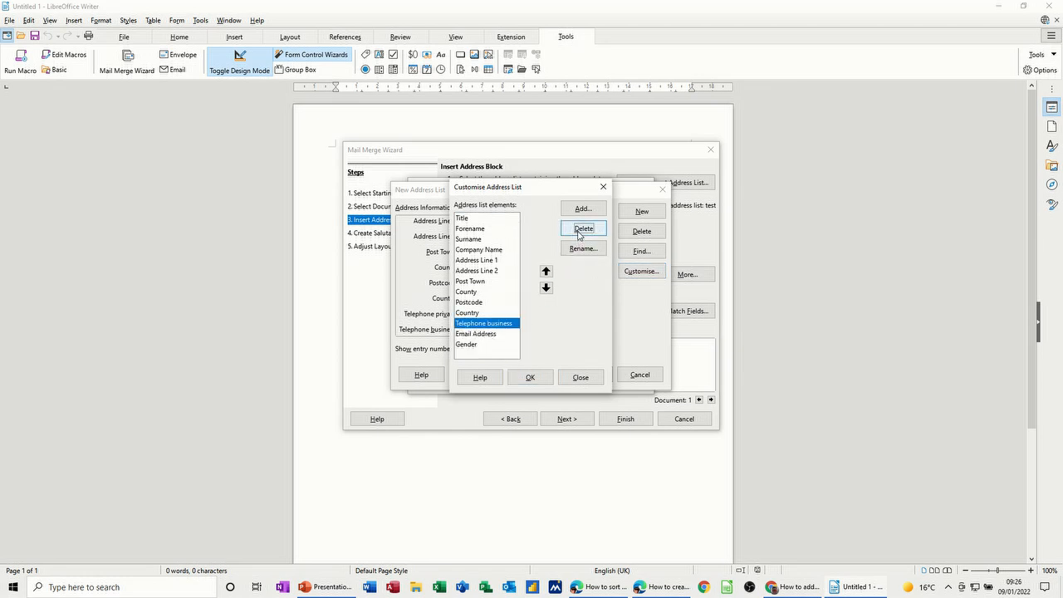
click(484, 344)
click(584, 229)
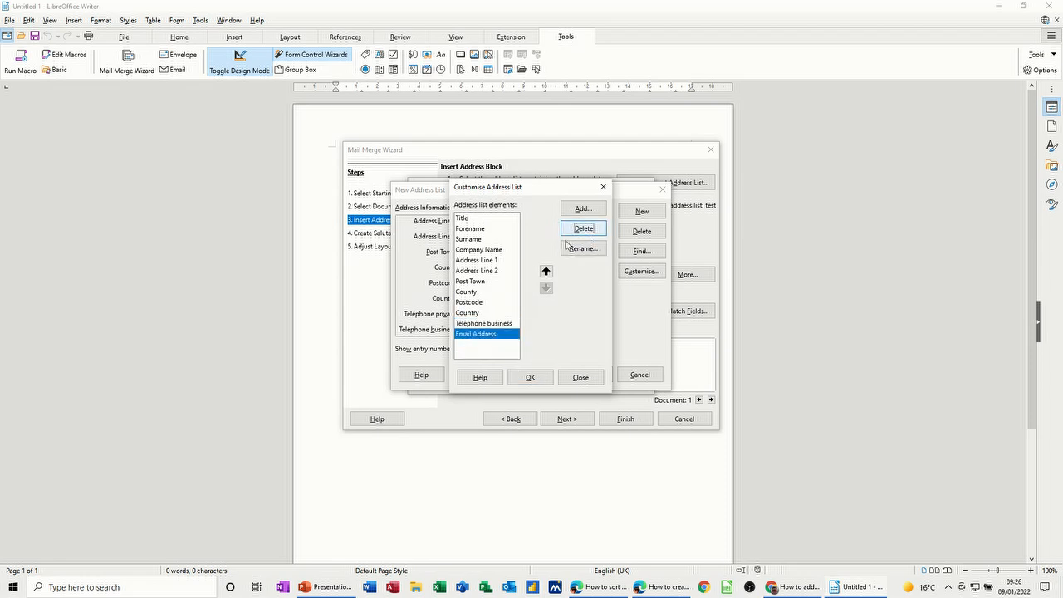
- Delete the Country, Address Line 2 and Telephone business fields and apply the customised address list
click(478, 314)
click(584, 229)
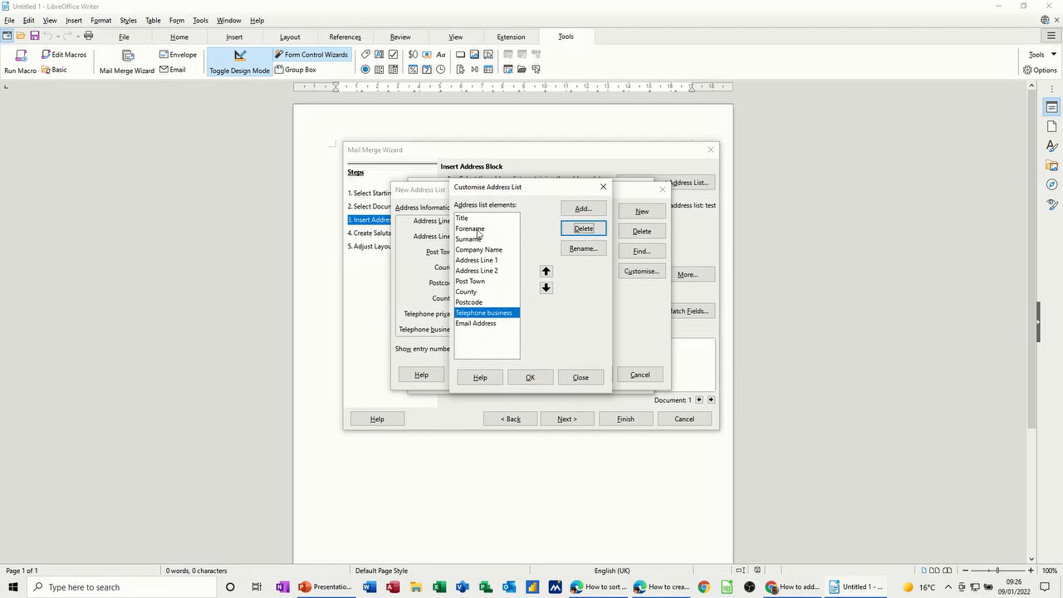
click(480, 270)
click(584, 230)
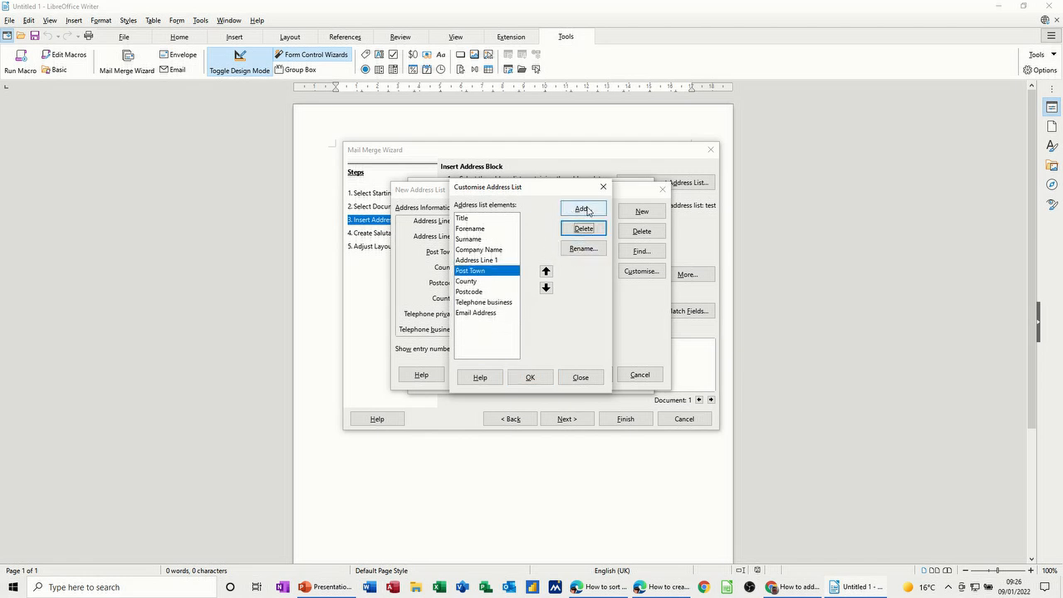
click(484, 303)
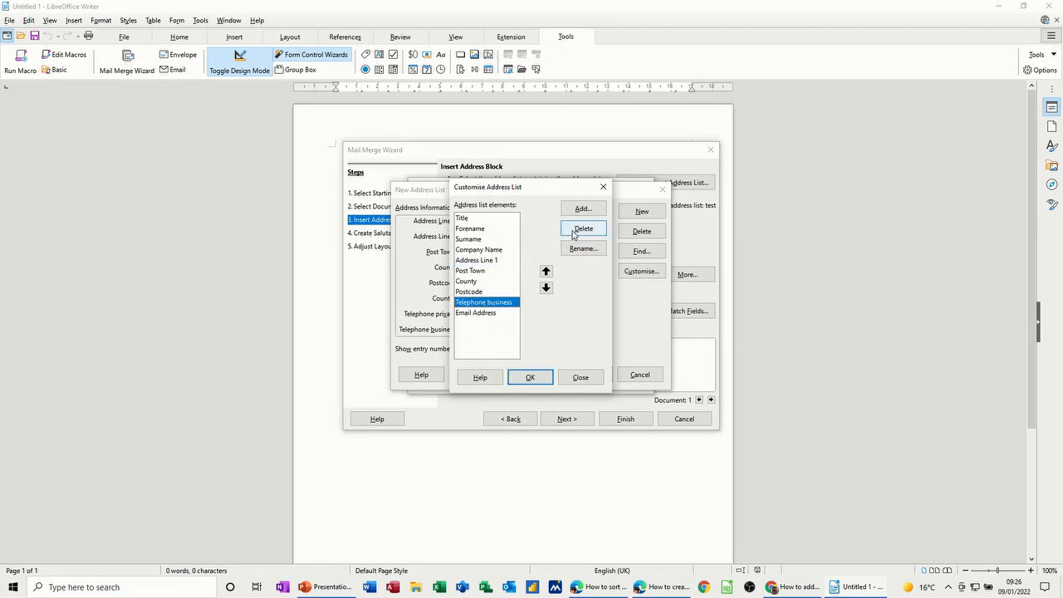
click(574, 229)
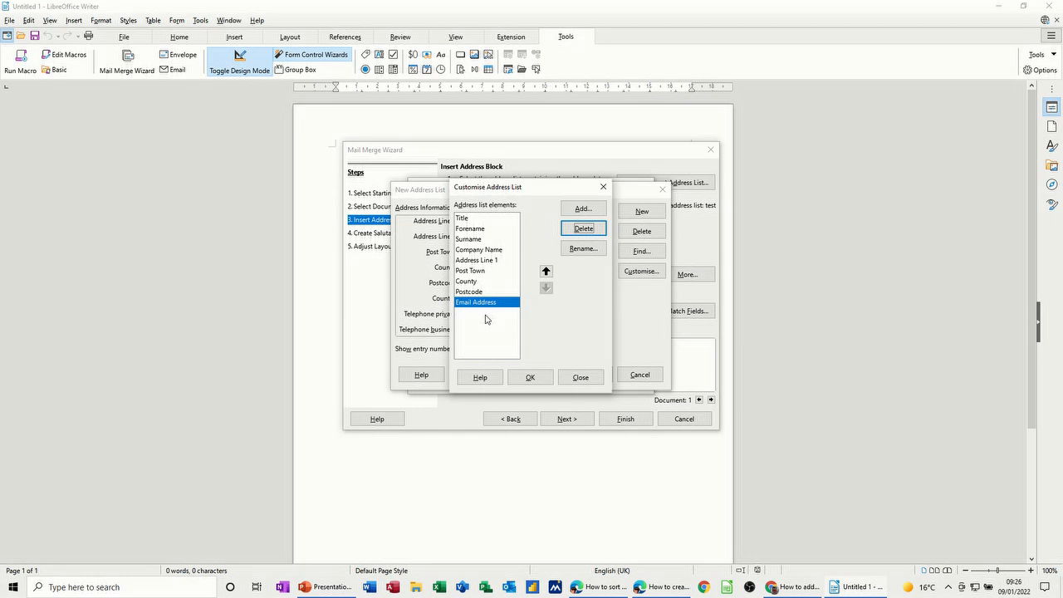
click(529, 379)
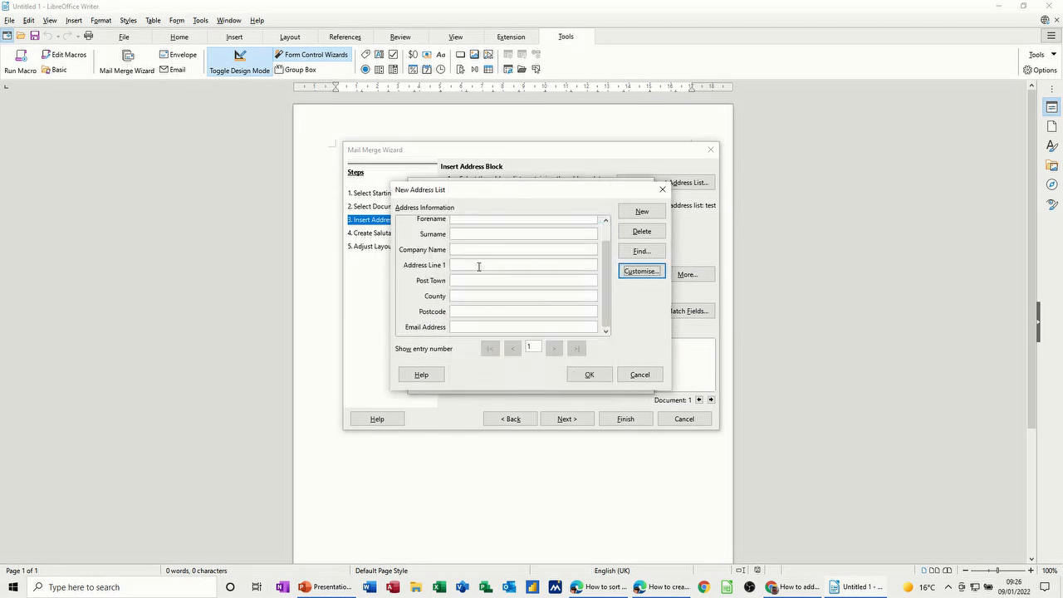
- Fill in the first recipient with title Mr, full name, company ITs Easy and postal address including the postcode
scroll(605, 274, up, 1)
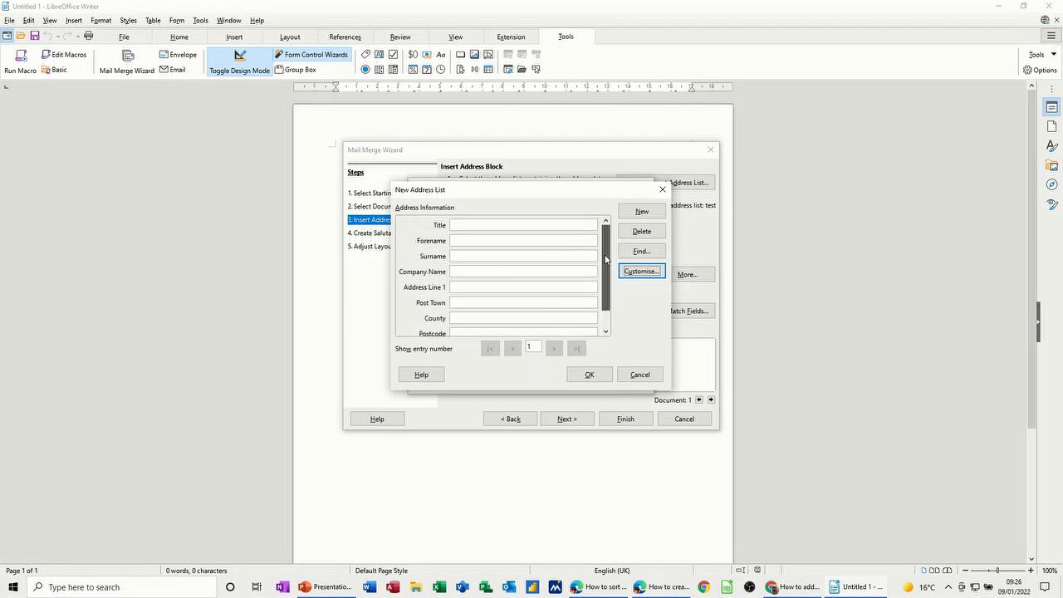
click(468, 226)
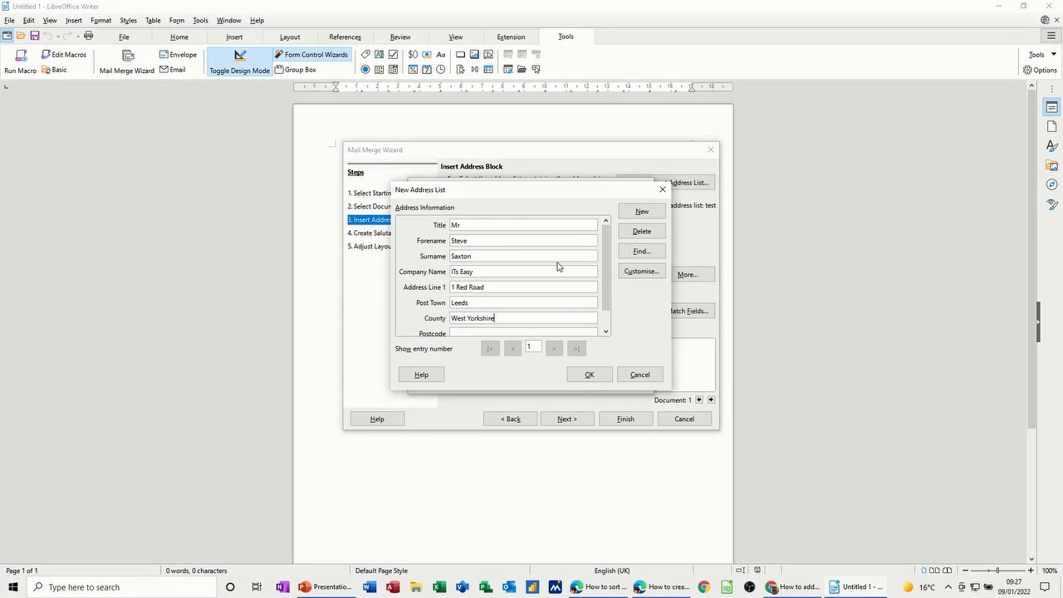
key(Tab)
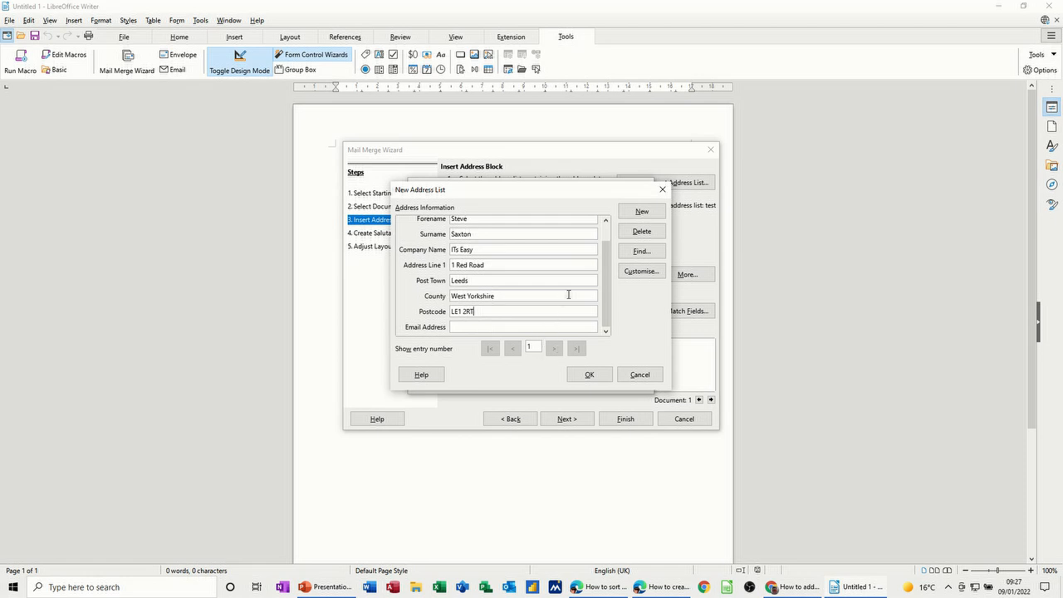
- Add a second recipient with title Mrs, full name and postal address including the postcode, leaving the company name blank
click(637, 212)
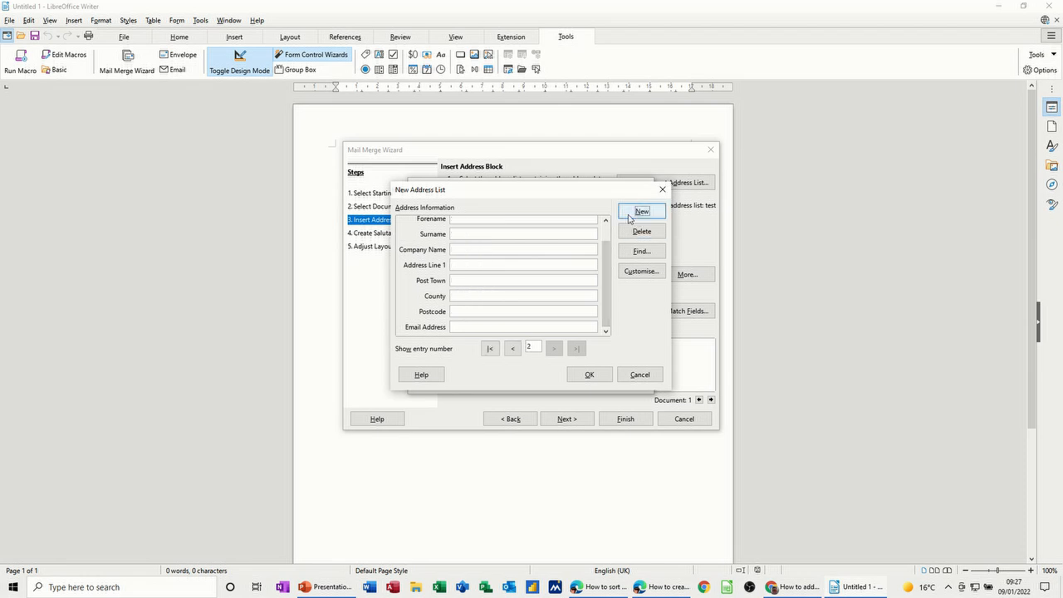
scroll(482, 246, up, 2)
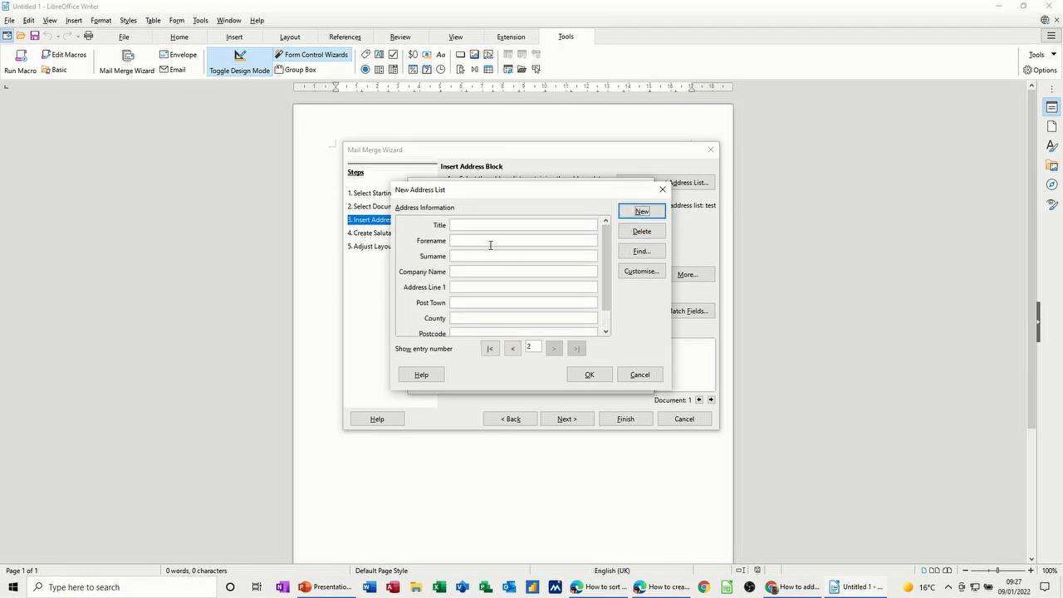
click(482, 226)
text(Mrs)
key(Tab)
text(Ann	Green		2 Red Road	Leeds	West Yorks)
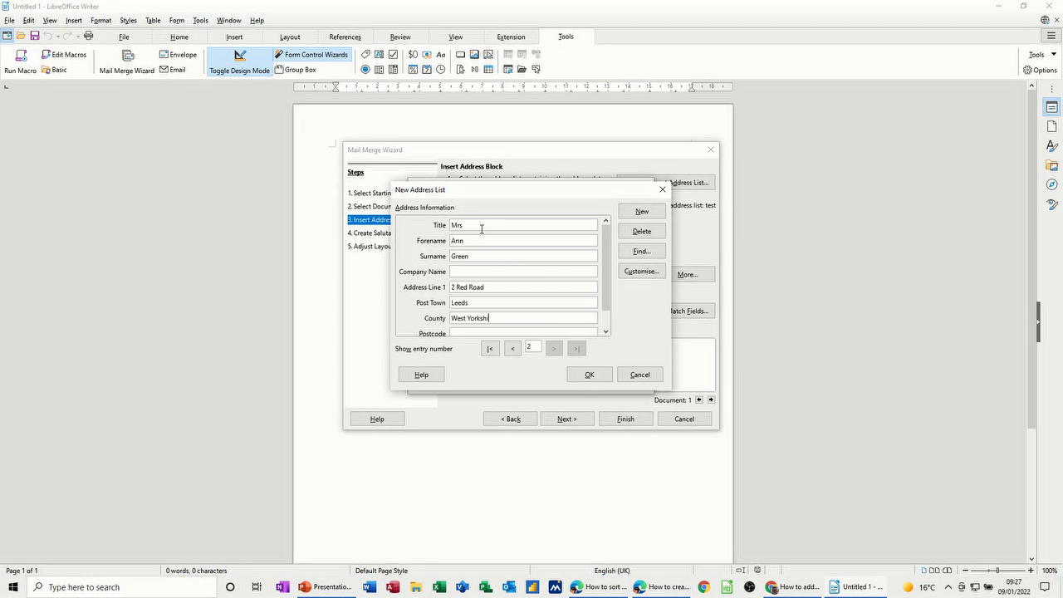
key(Tab)
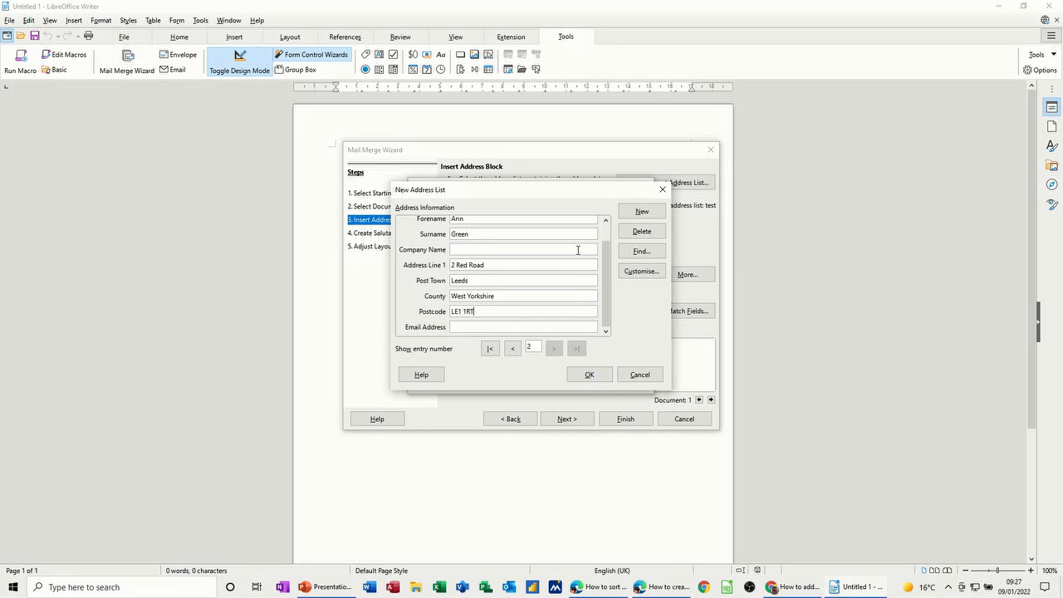
- Save the new address list as "leeds" and use it as the recipient source for the mail merge
click(587, 375)
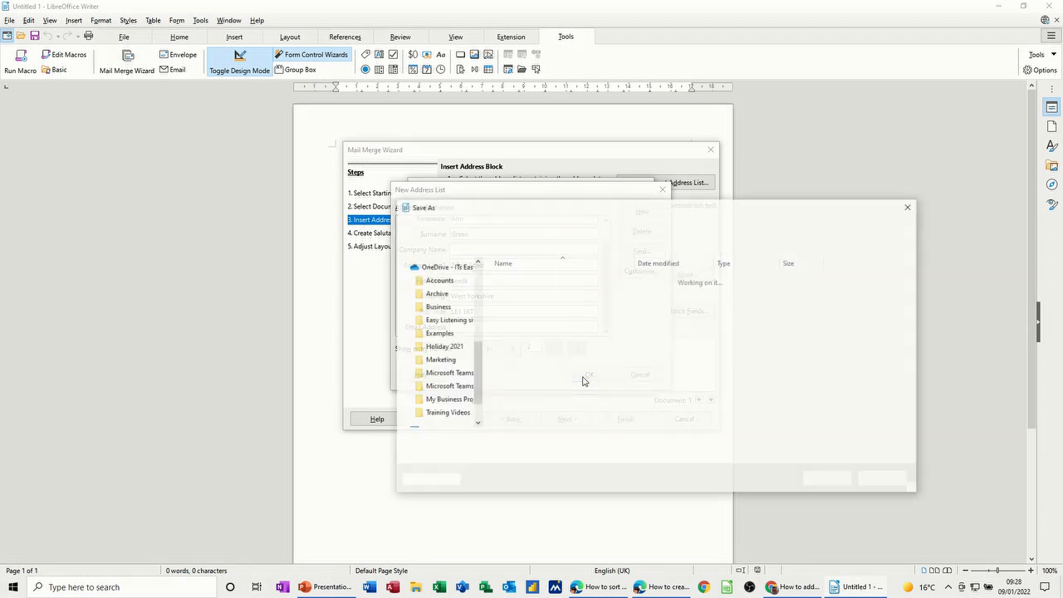
text(leeds)
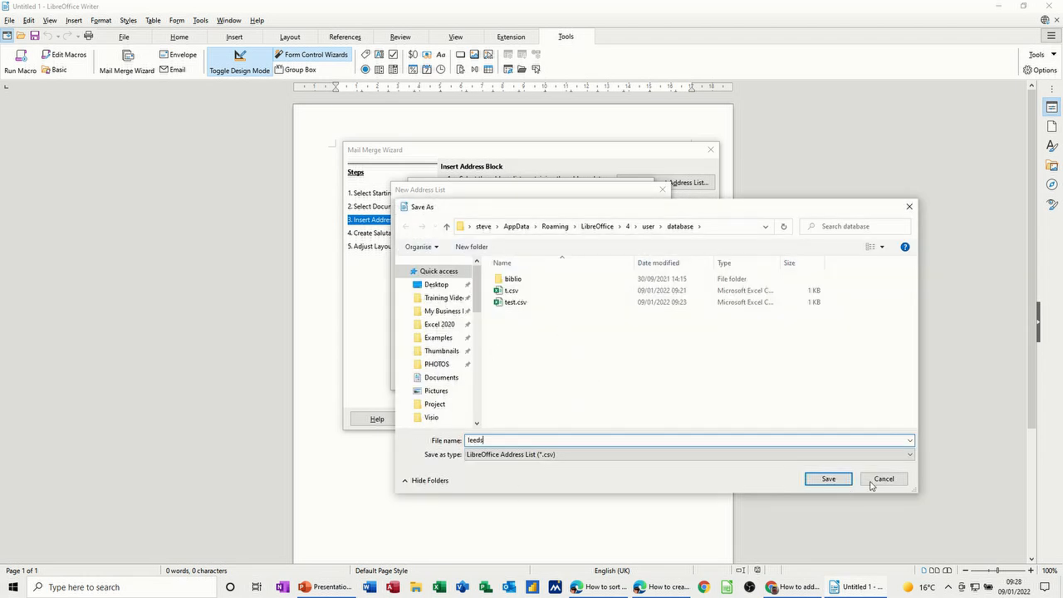
click(828, 480)
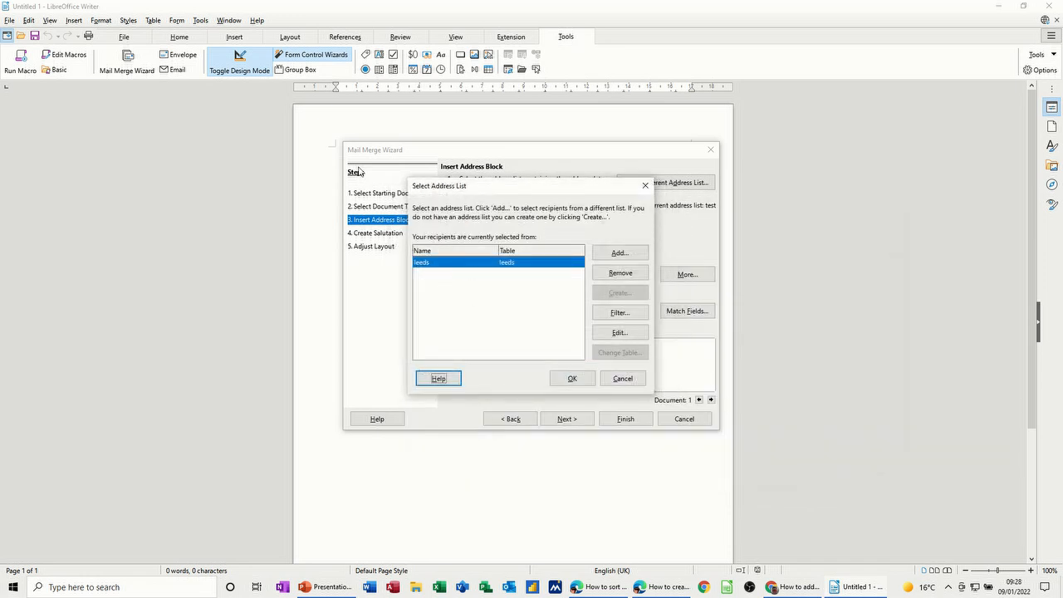
click(572, 381)
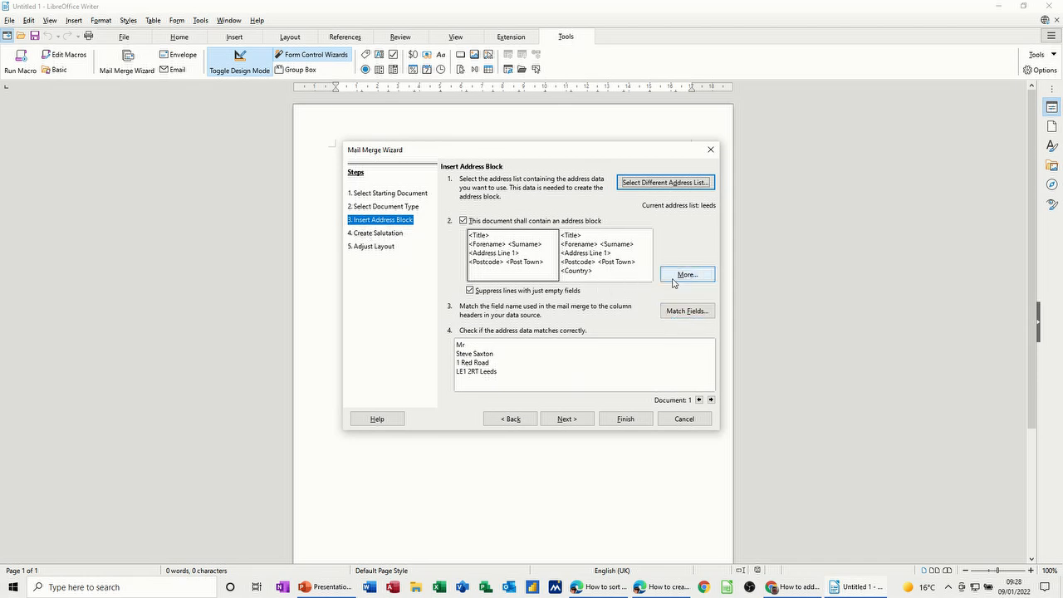
- Keep the default personalised salutation and move it up in the layout to just below the address block
click(392, 237)
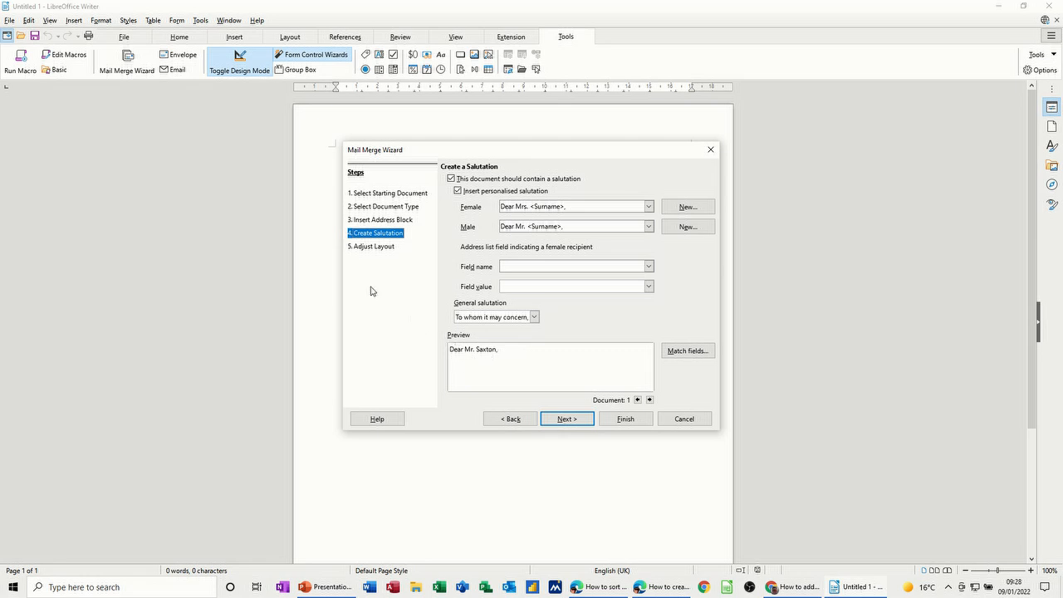
click(373, 248)
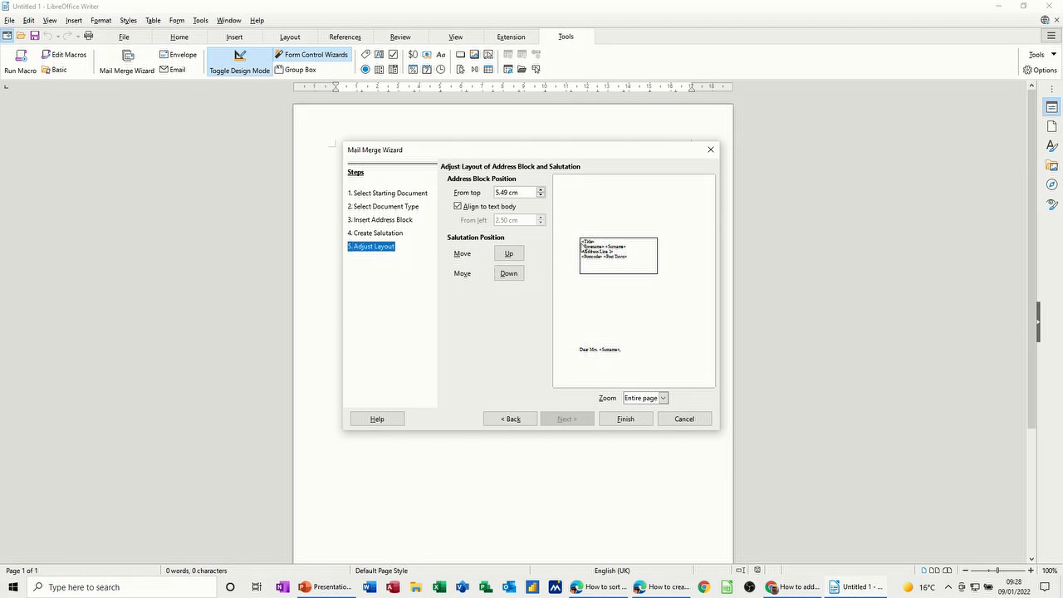
click(510, 253)
click(509, 254)
click(509, 253)
click(509, 254)
click(510, 253)
click(509, 253)
click(509, 254)
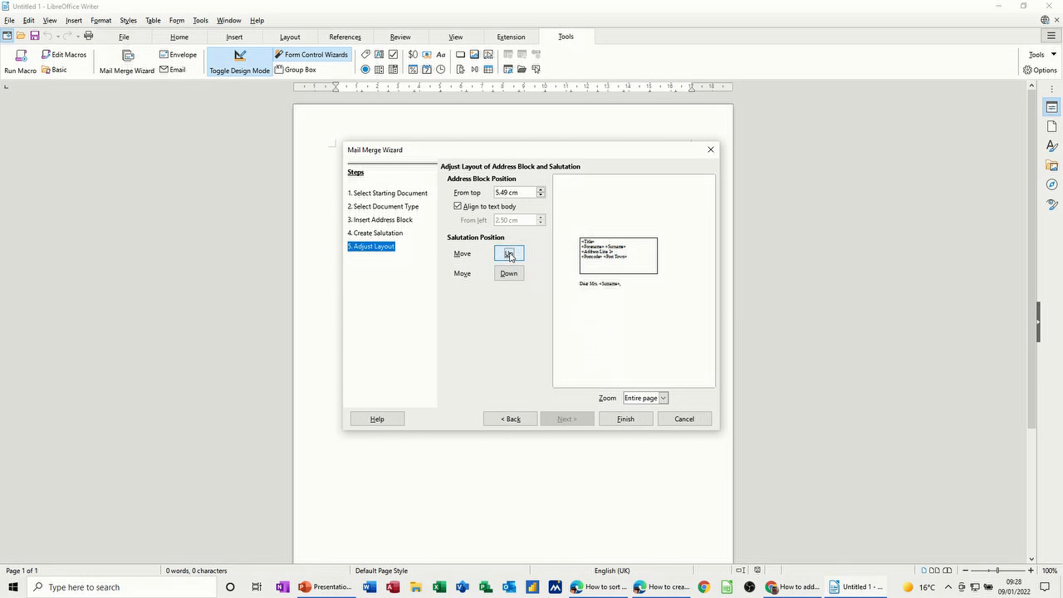
- Set the address block's distance from the top of the page to 2.00 cm
click(541, 197)
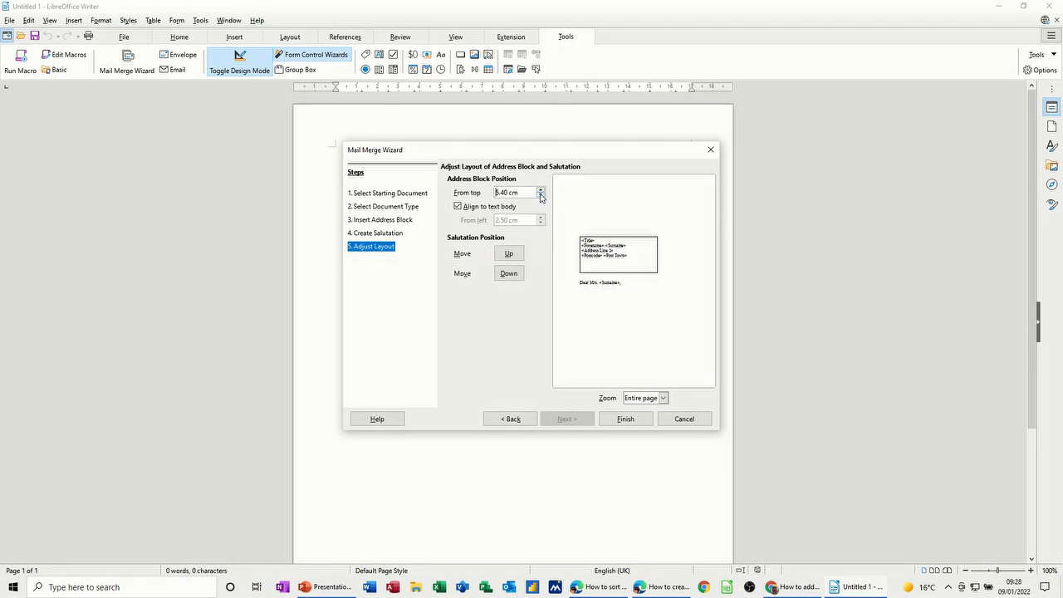
drag(540, 197, 541, 197)
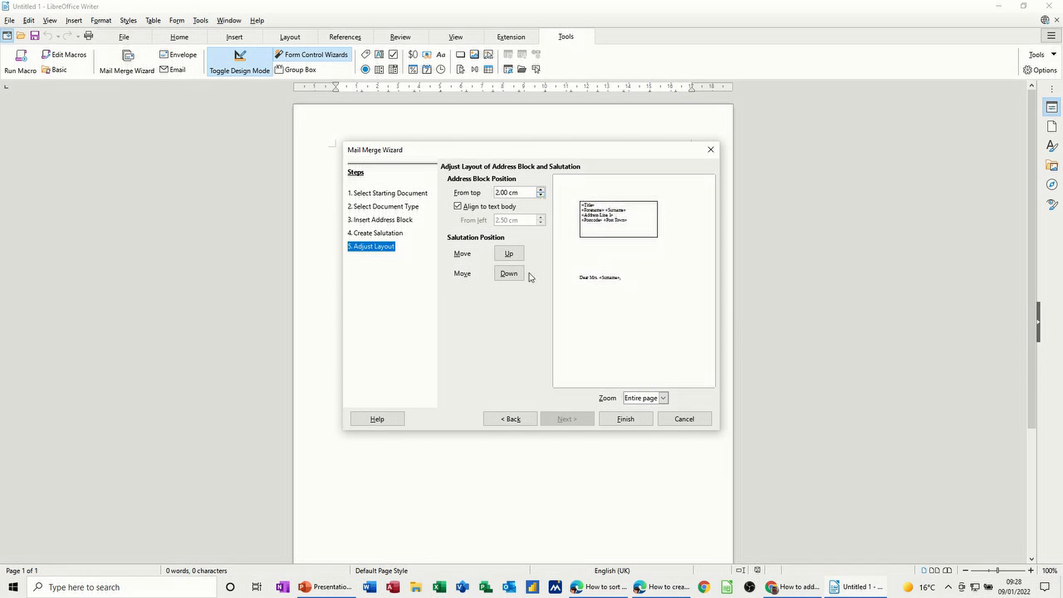
- Finish the mail merge wizard and remove the extra character between the title and the forename in the address block
click(624, 418)
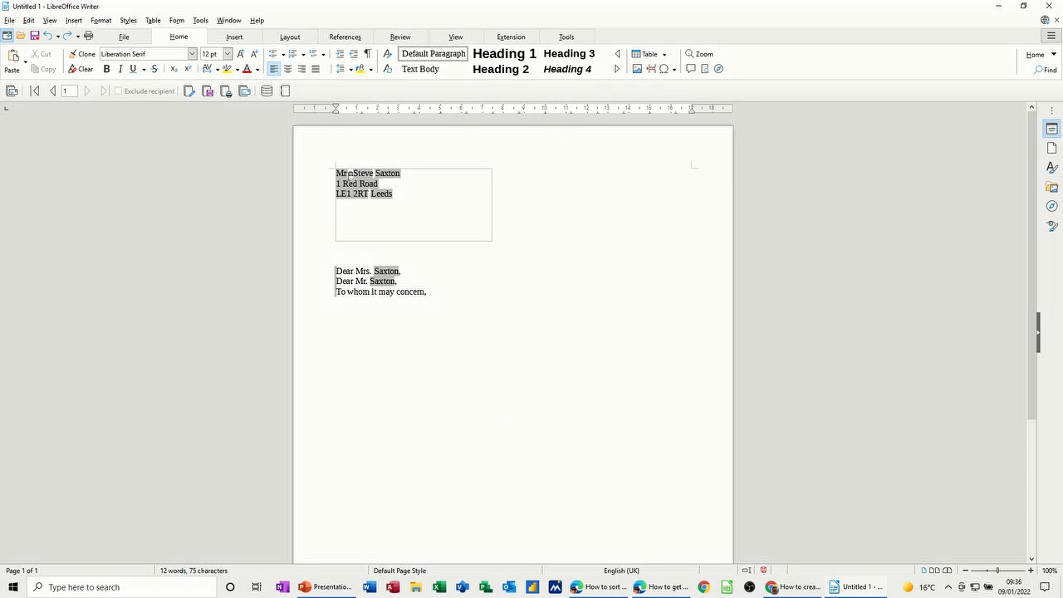
click(449, 190)
key(BackSpace)
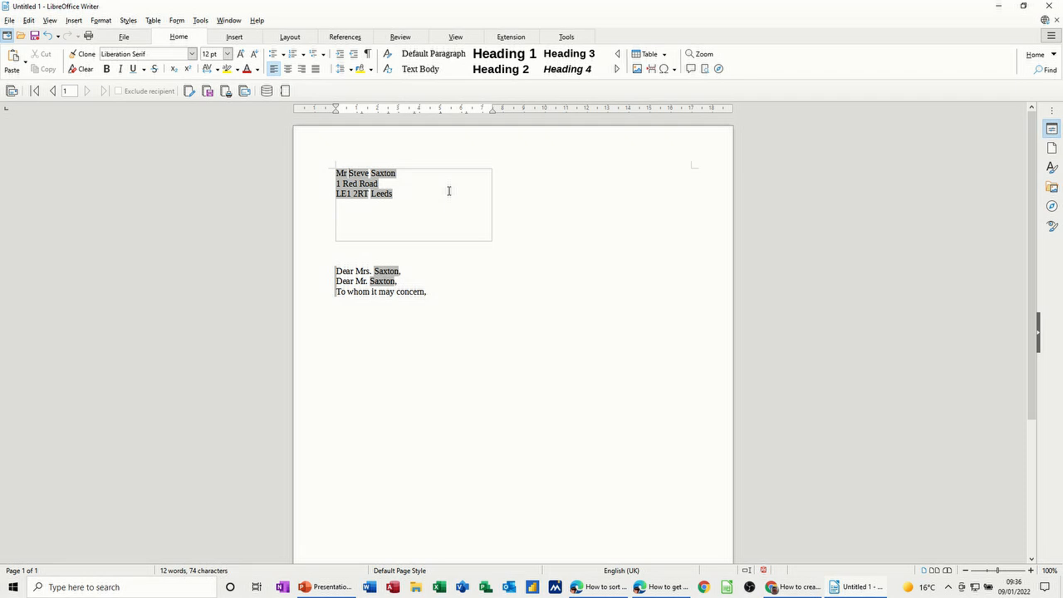
- Delete the three salutation lines and replace them through the Mail Merge Wizard with the non-personalised general salutation "Dear Sir or Madam,"
drag(427, 292, 327, 271)
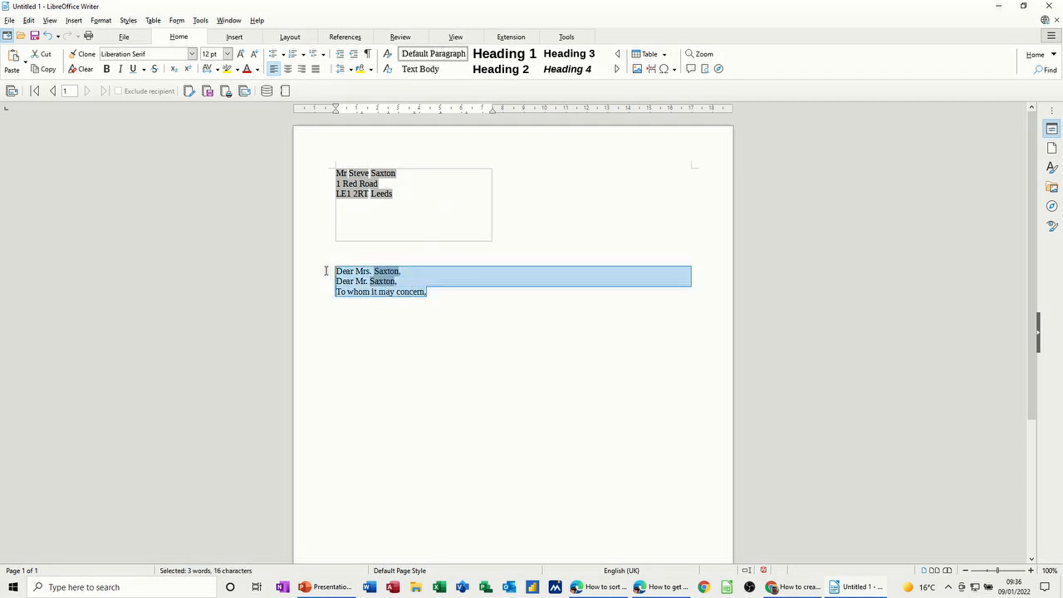
key(Delete)
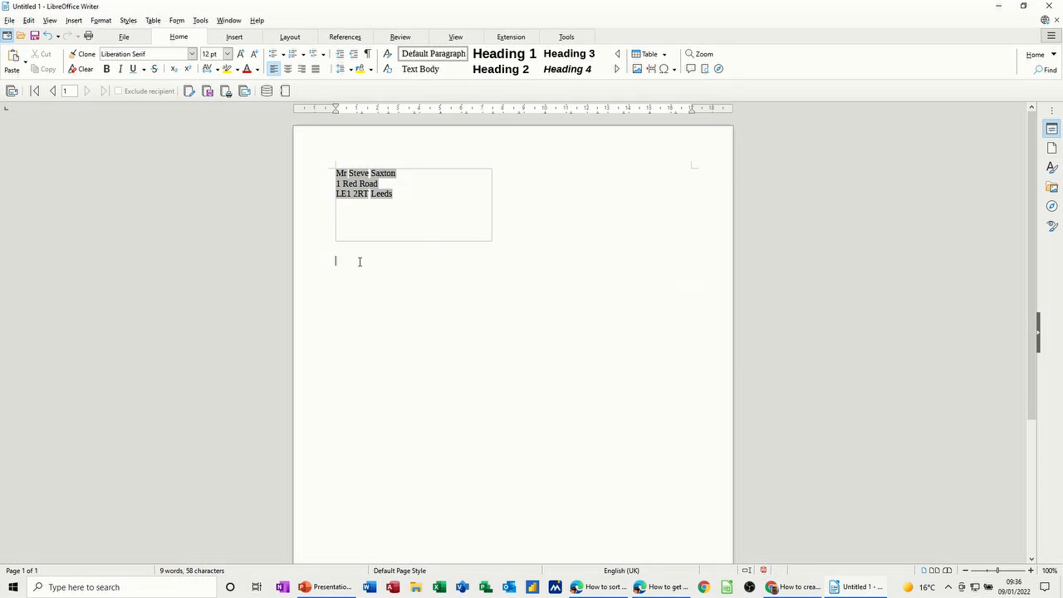
click(573, 37)
click(127, 62)
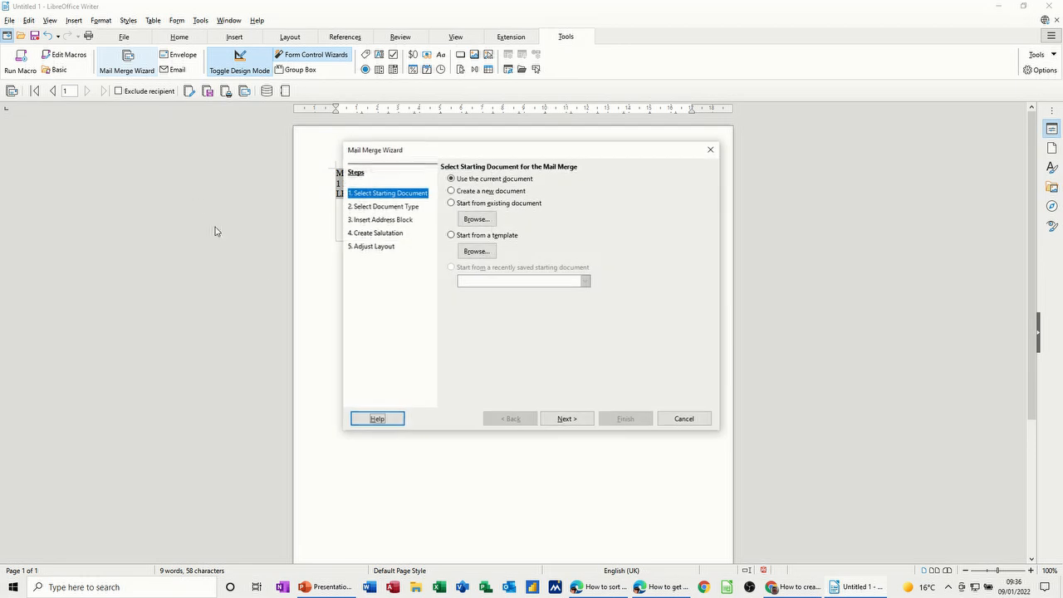
click(373, 234)
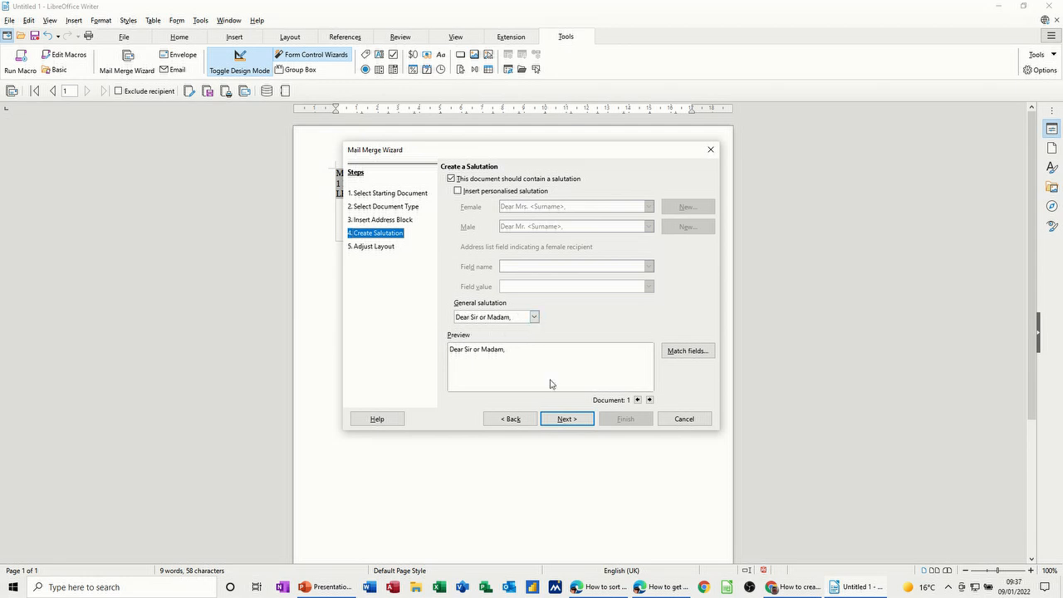
click(567, 420)
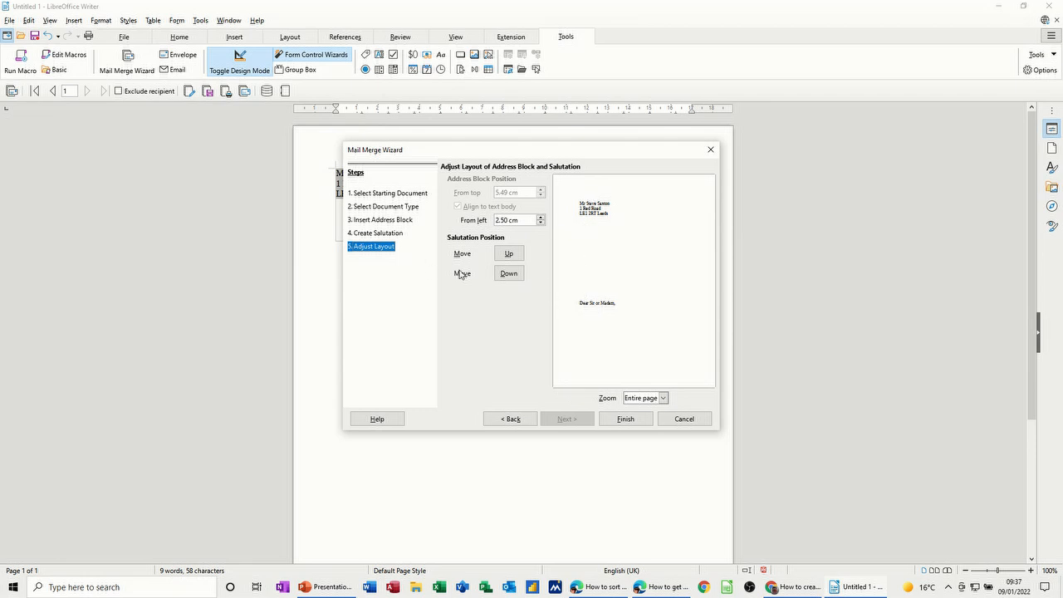
- Move the general salutation up in the layout to just below the address block and finish the wizard
click(508, 254)
click(507, 254)
click(508, 254)
click(508, 254)
click(508, 259)
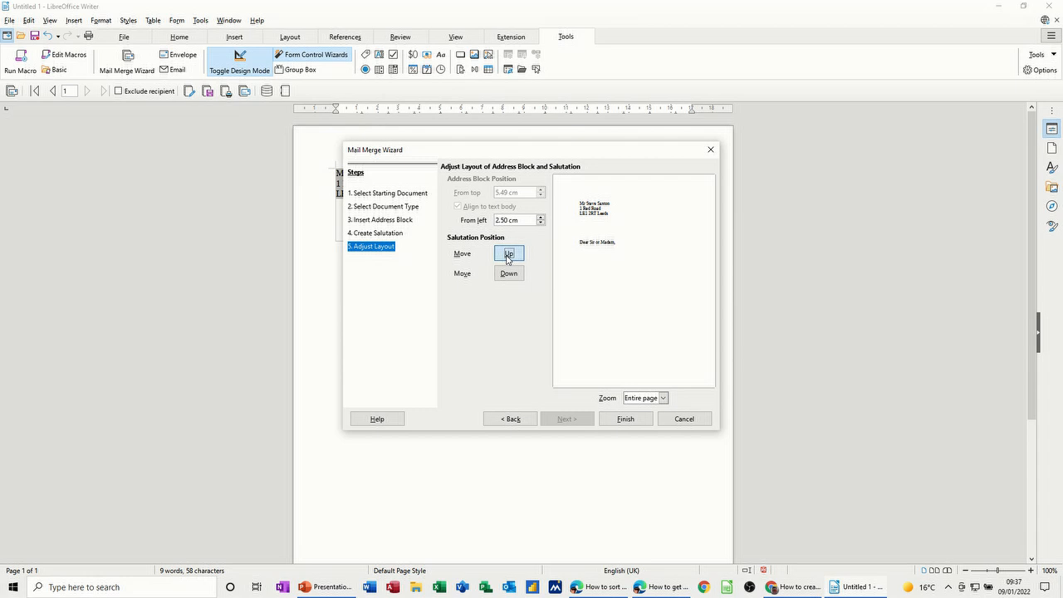
click(625, 419)
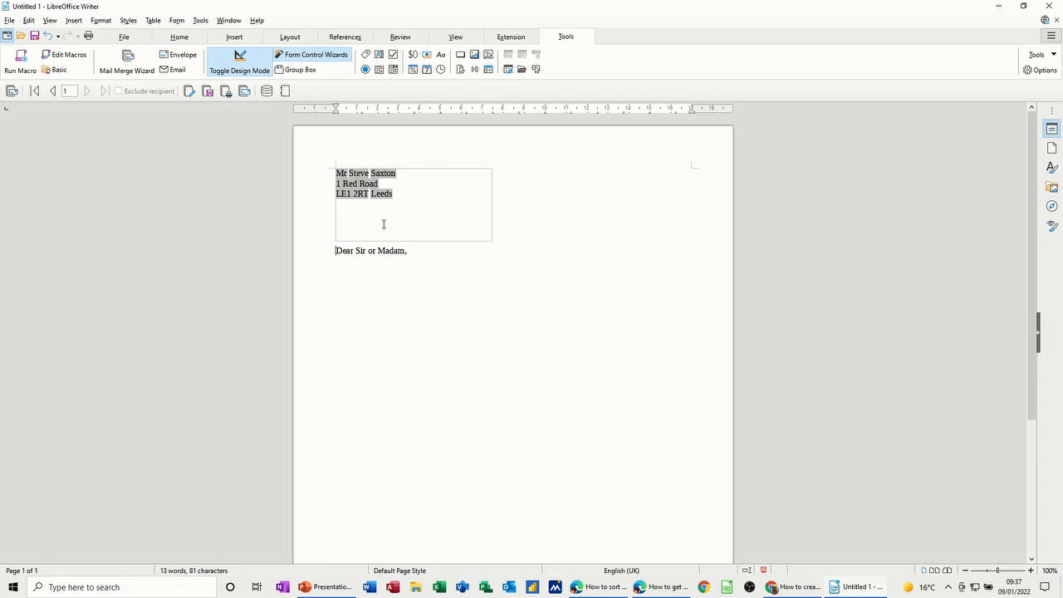
- Step back through the recipient records of the mail merge letter
click(371, 207)
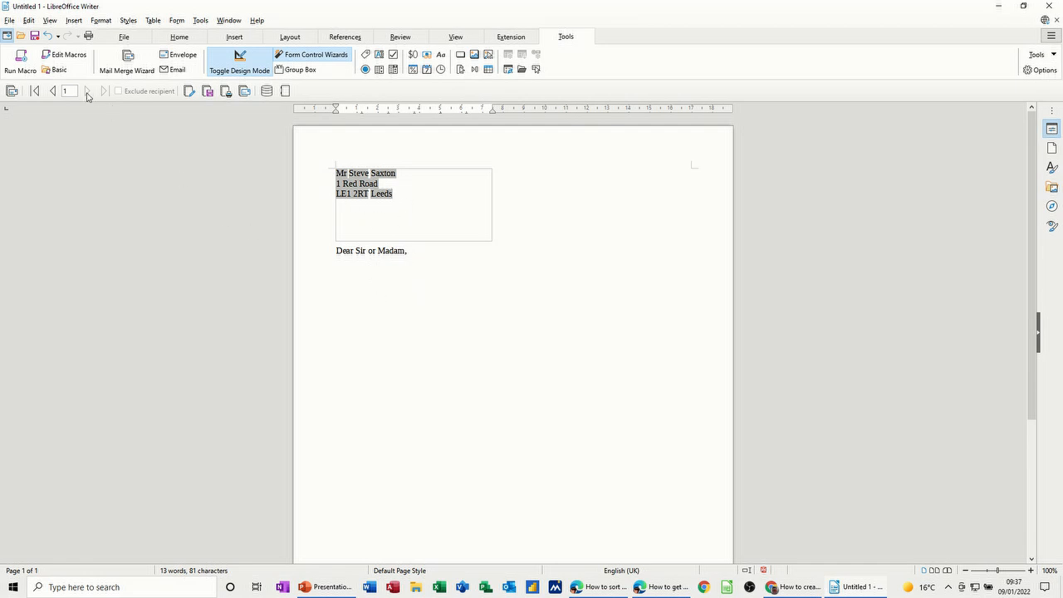
click(54, 92)
click(52, 91)
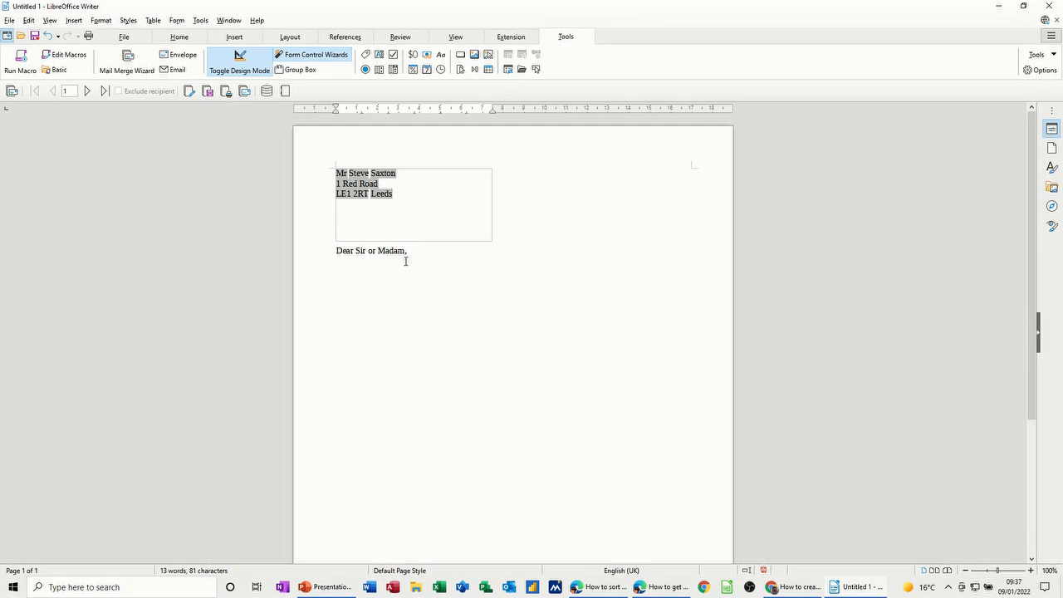
- Generate the individual merged letters as a separate editable document and review the letter for each recipient
click(188, 92)
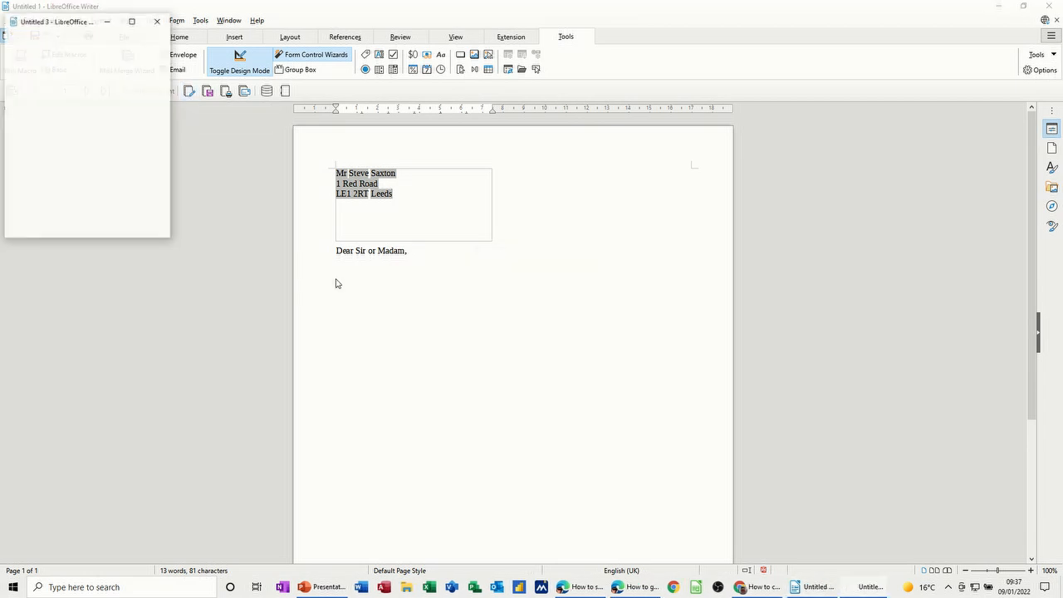
click(131, 21)
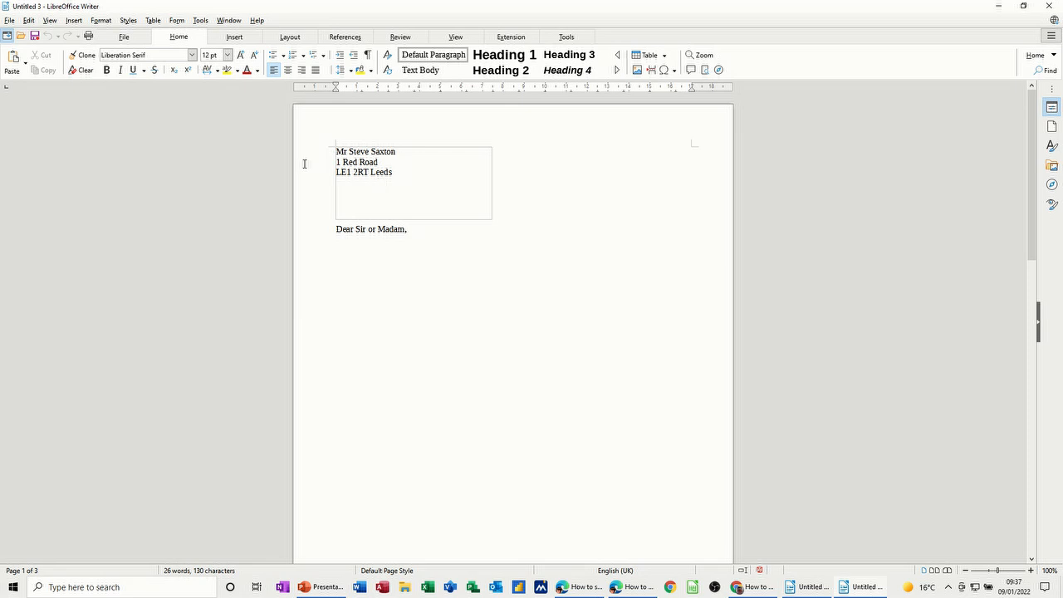
scroll(562, 228, down, 10)
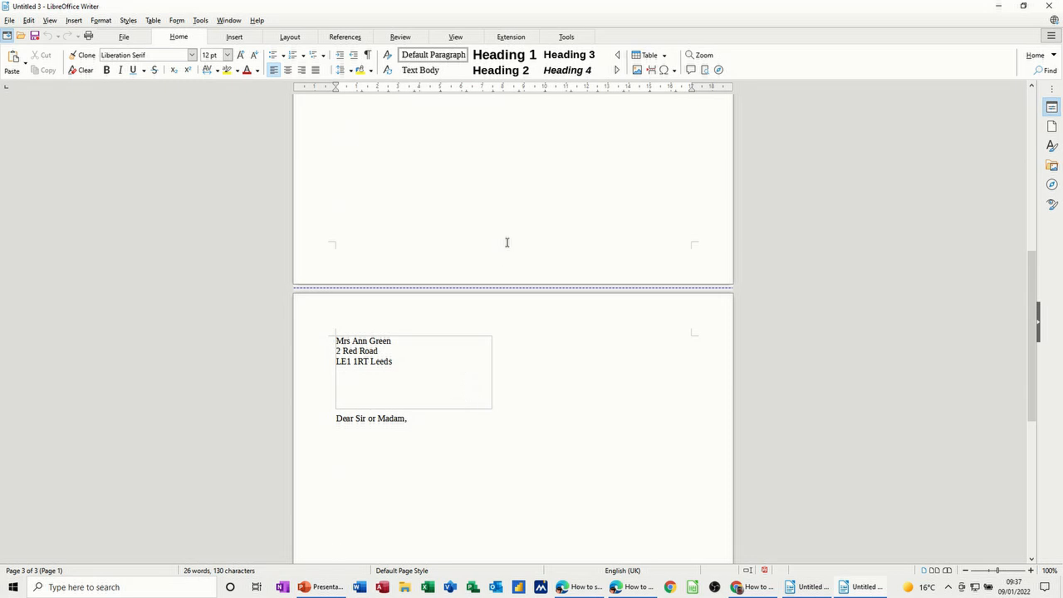
- Check the merged letters in print preview, then close the merged document without saving it
click(462, 40)
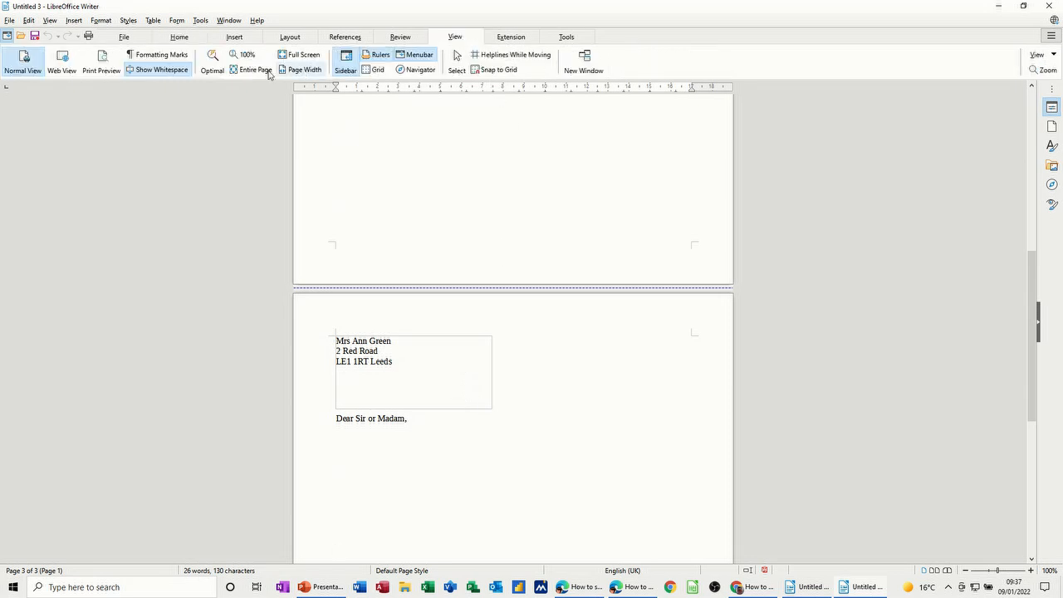
click(102, 63)
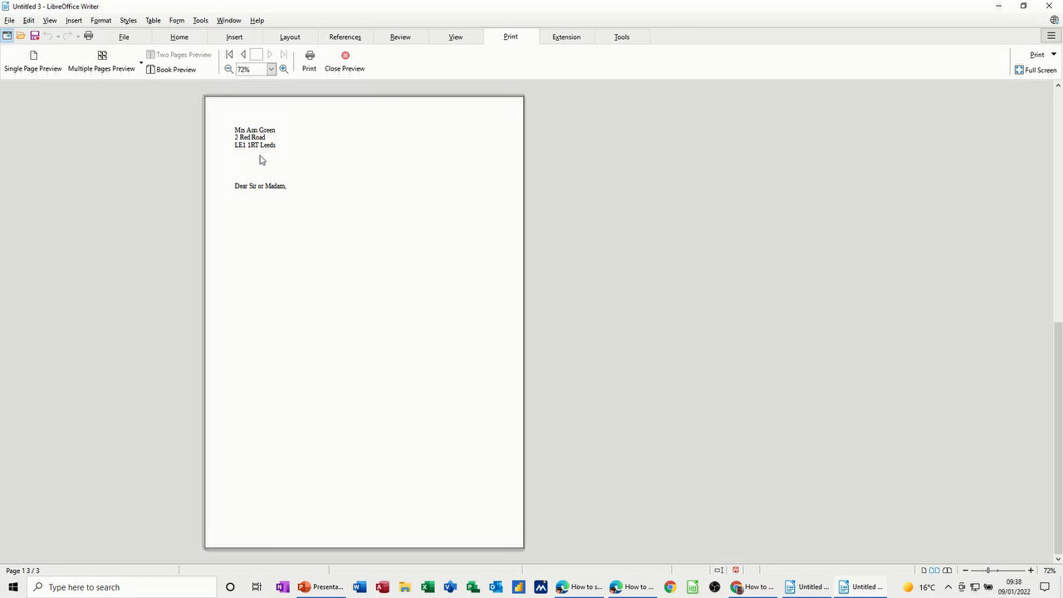
click(343, 65)
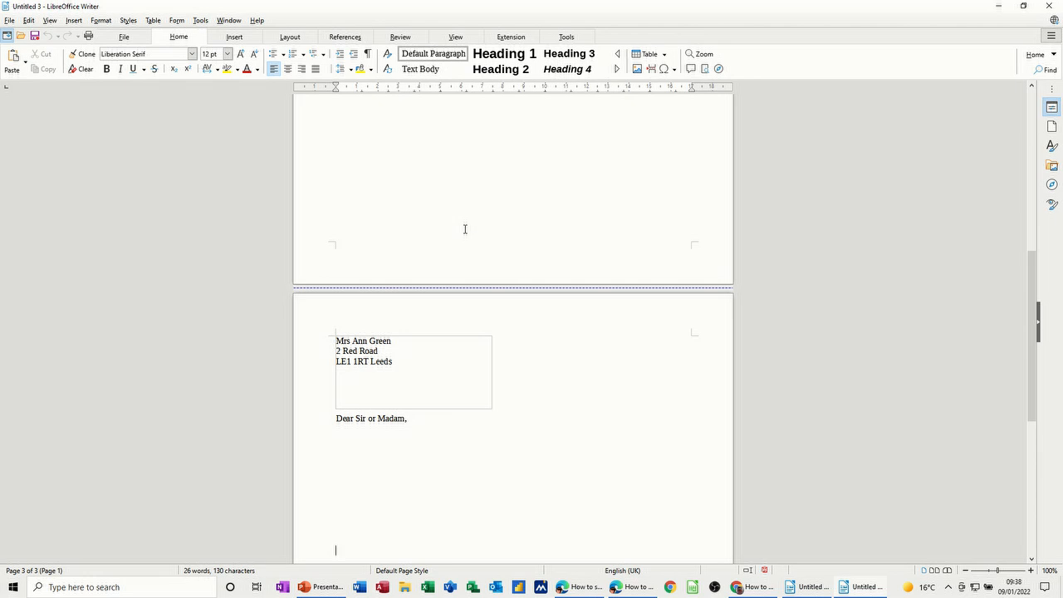
key(alt+F4)
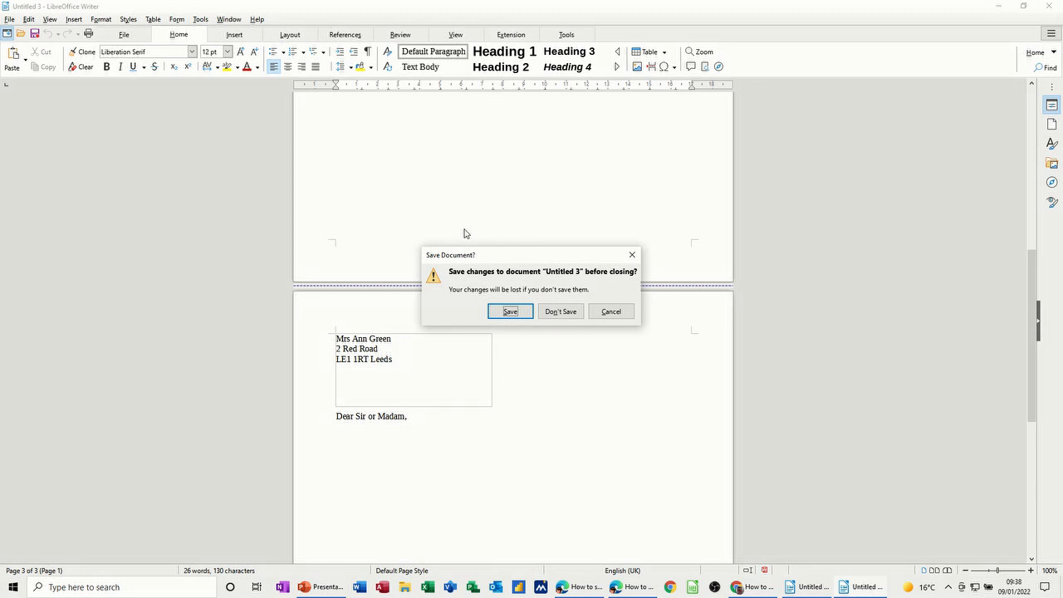
key(alt+d)
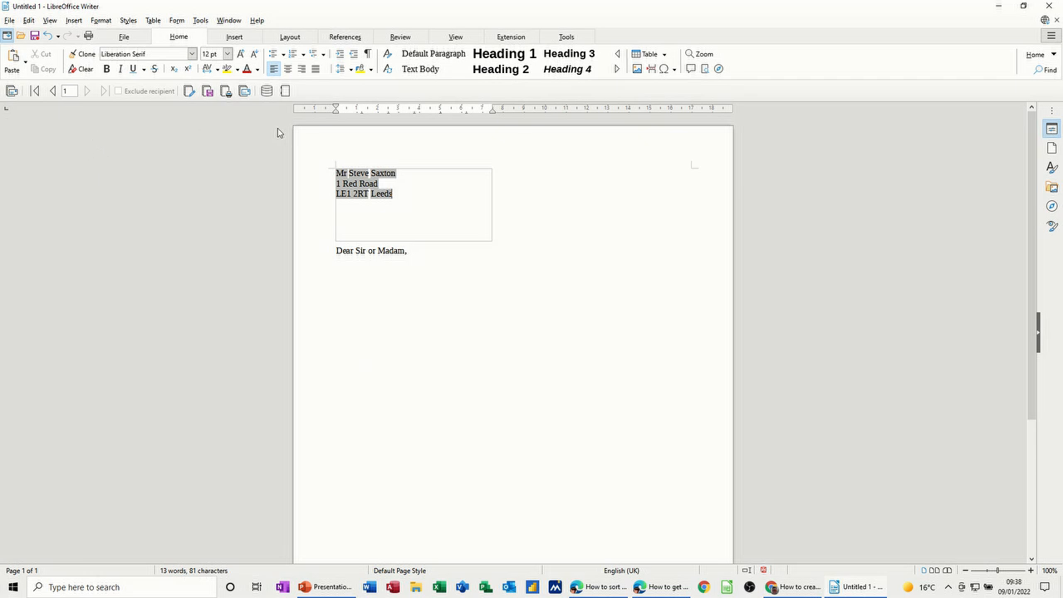
click(11, 91)
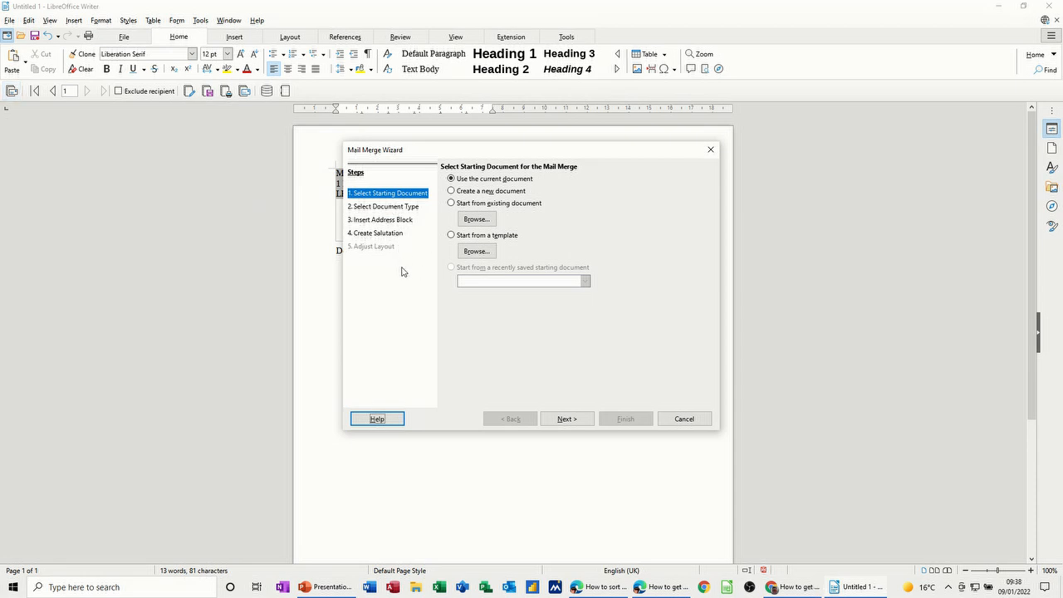
click(669, 420)
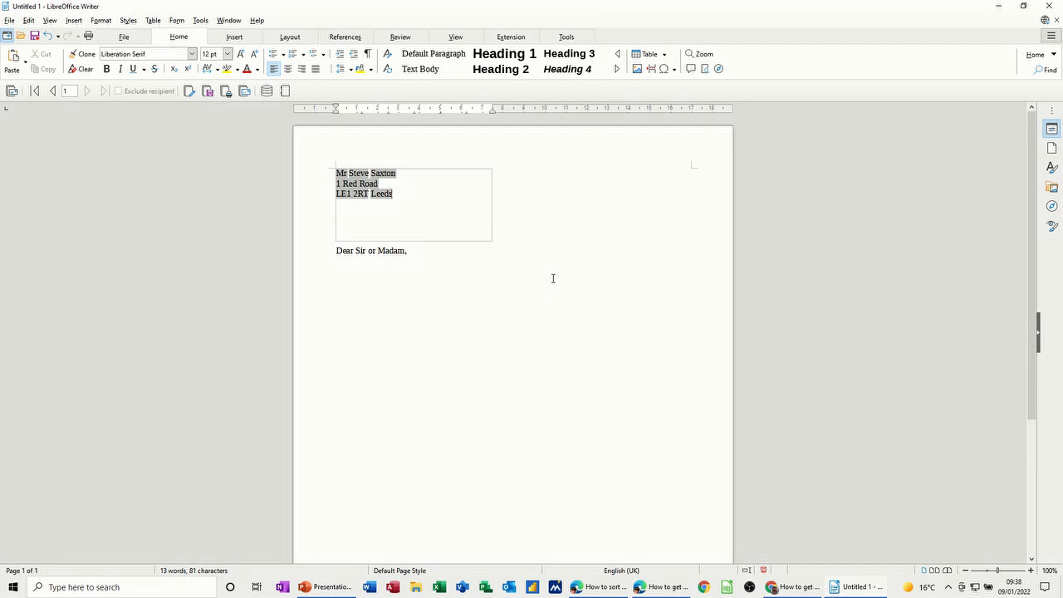
- Create a new blank document and start a mail merge in it, using the current document and the Letter type
key(ctrl+n)
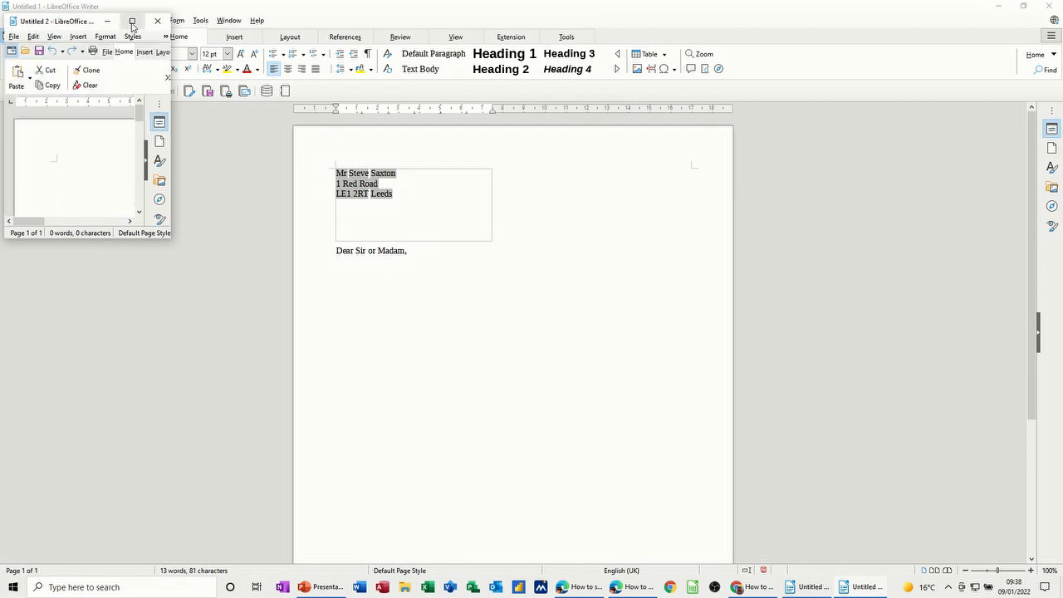
click(131, 21)
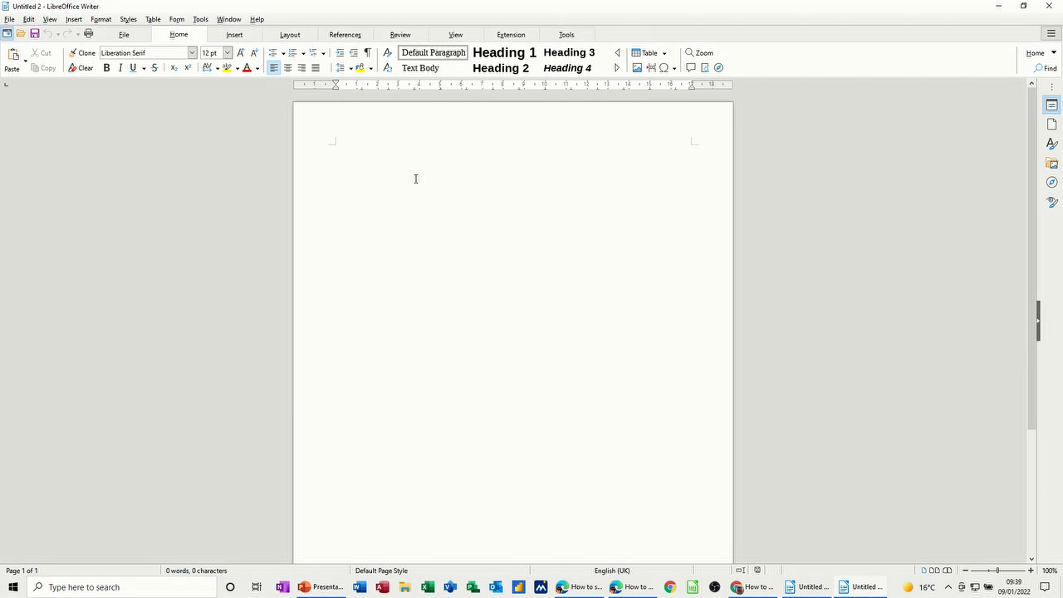
click(568, 36)
click(134, 63)
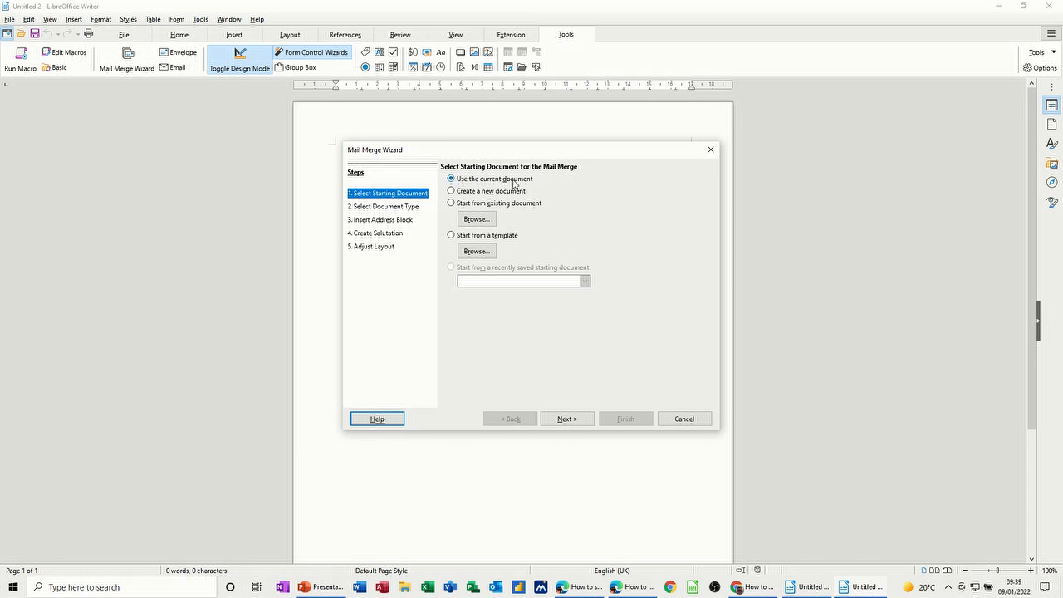
click(387, 208)
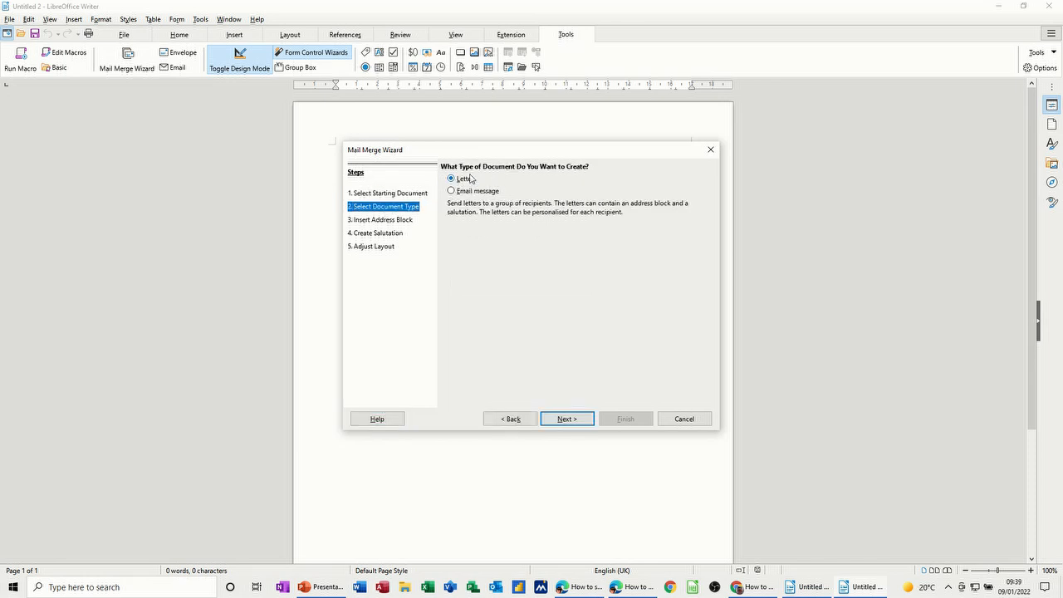
- Add AddressDetails.ods from the Libre Office Calc folder in Examples to the available address lists for the address block
click(390, 221)
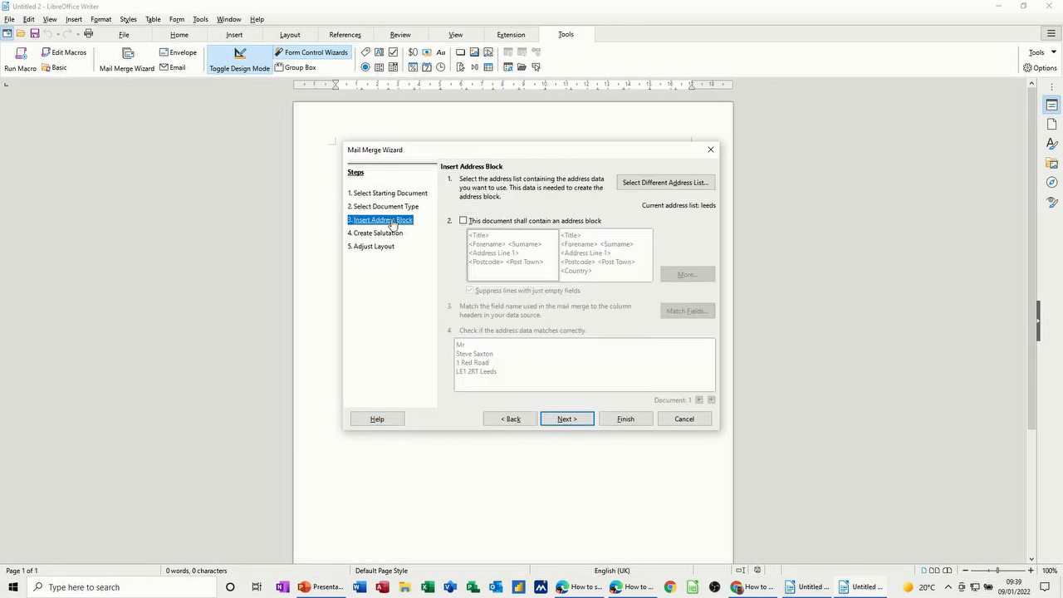
click(652, 187)
click(613, 255)
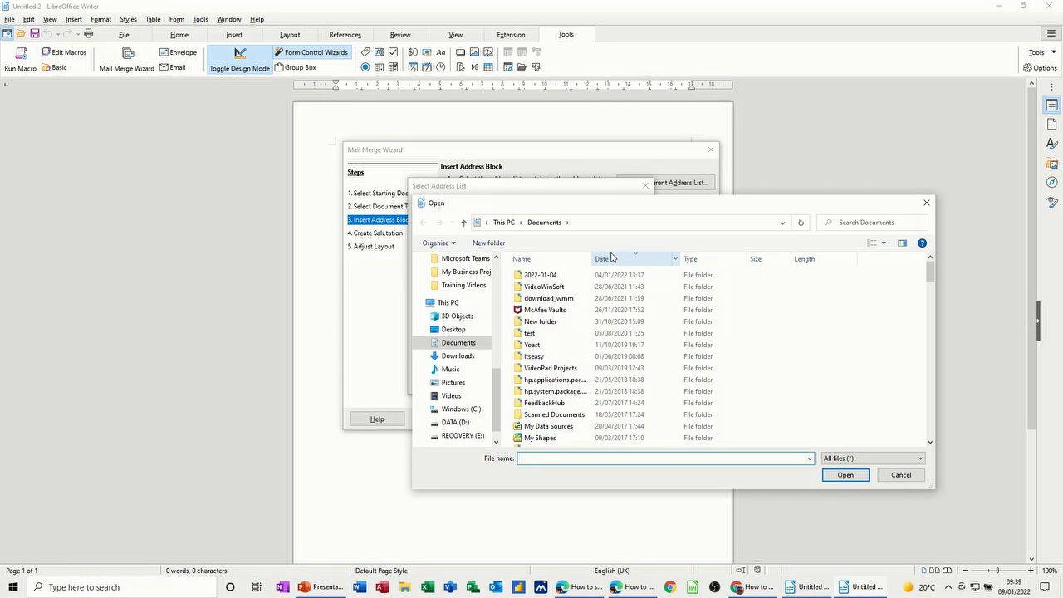
drag(501, 378, 508, 296)
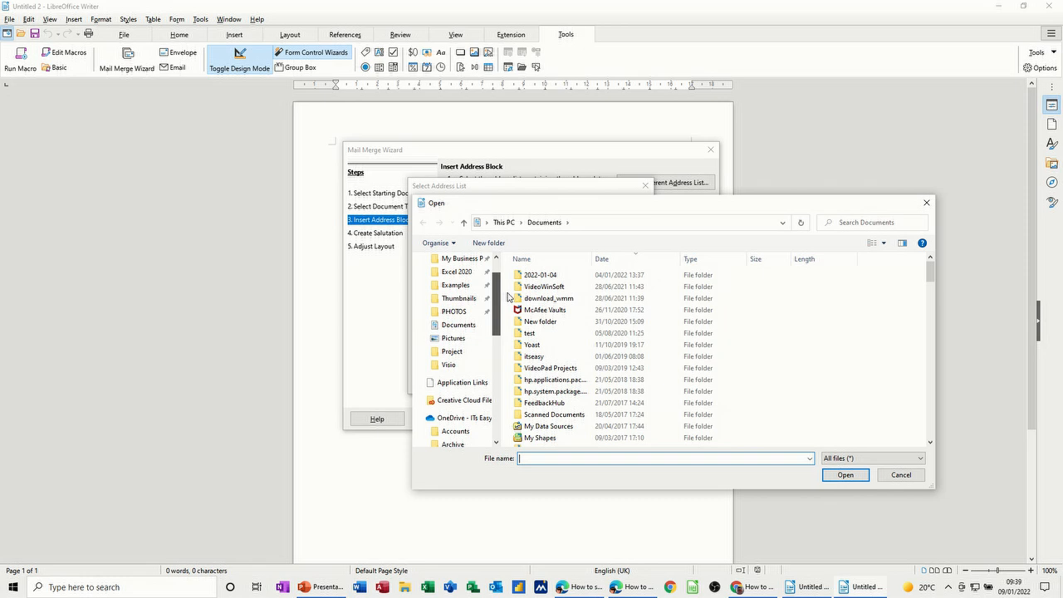
click(455, 285)
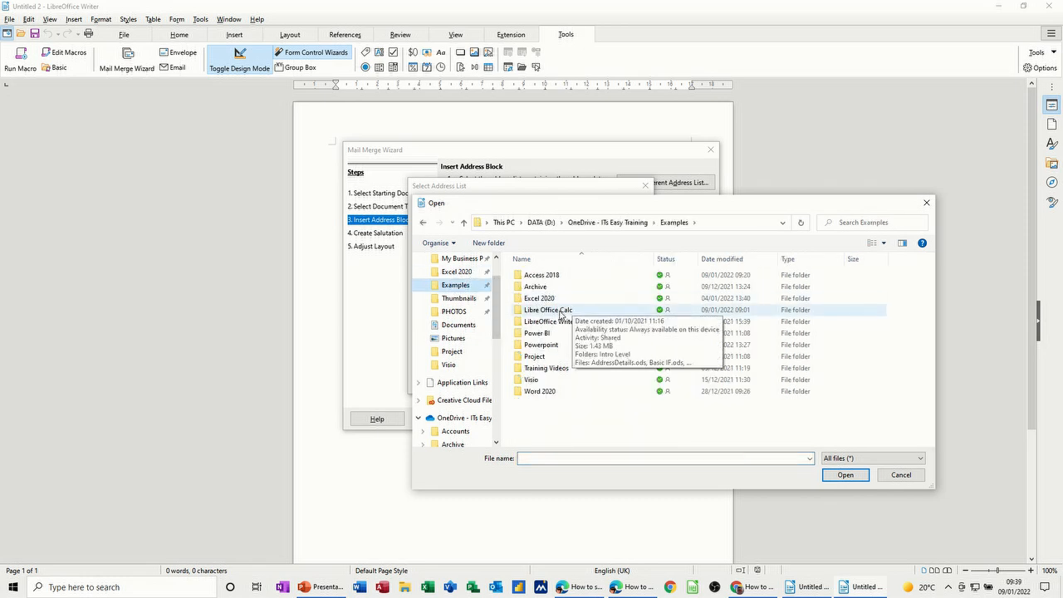
double_click(559, 312)
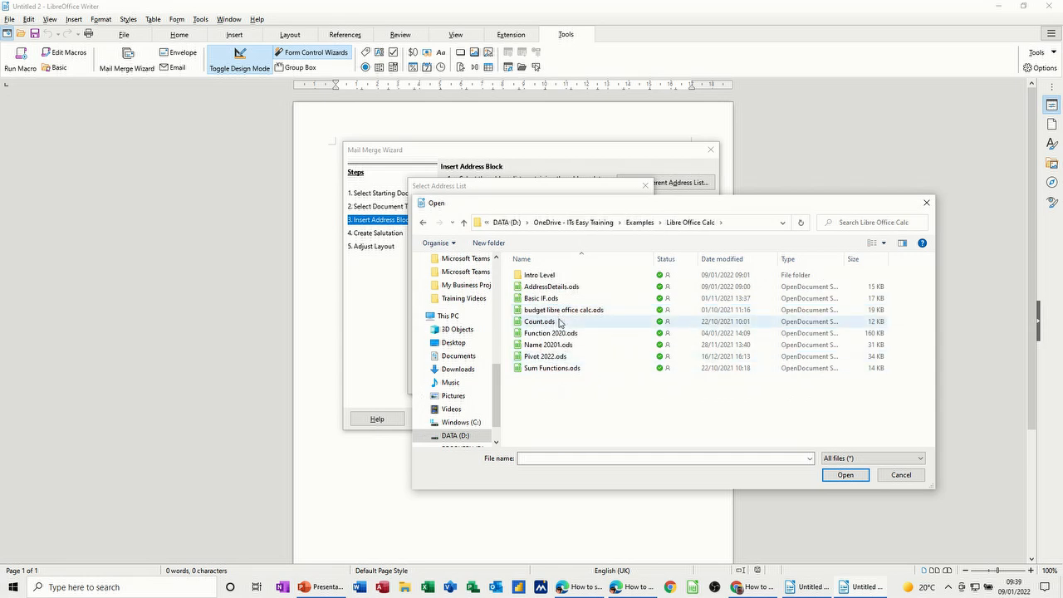
double_click(550, 291)
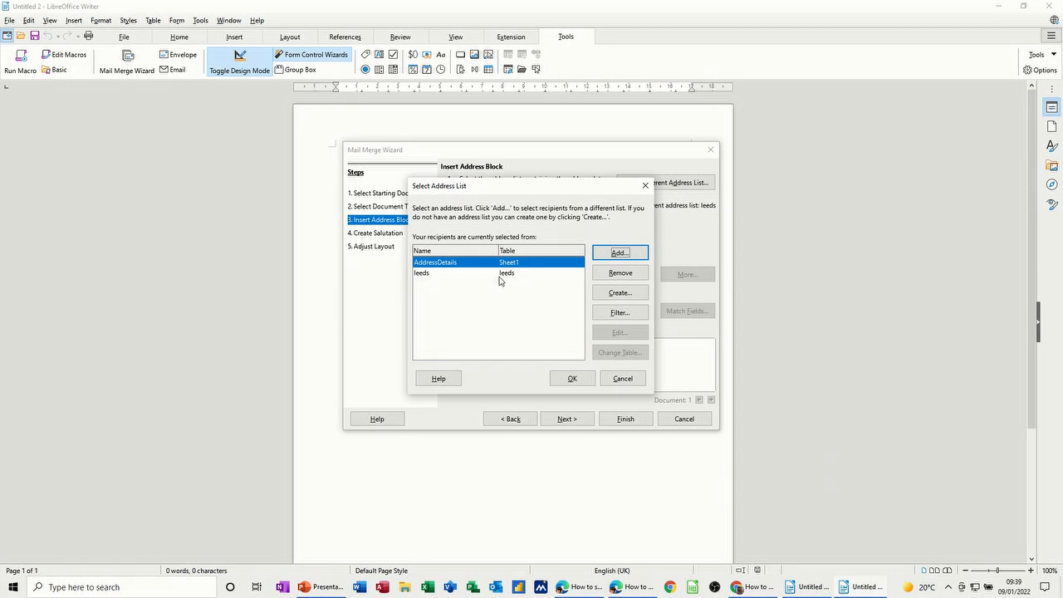
- Use the AddressDetails list as the recipient source and include an address block in the document
click(503, 276)
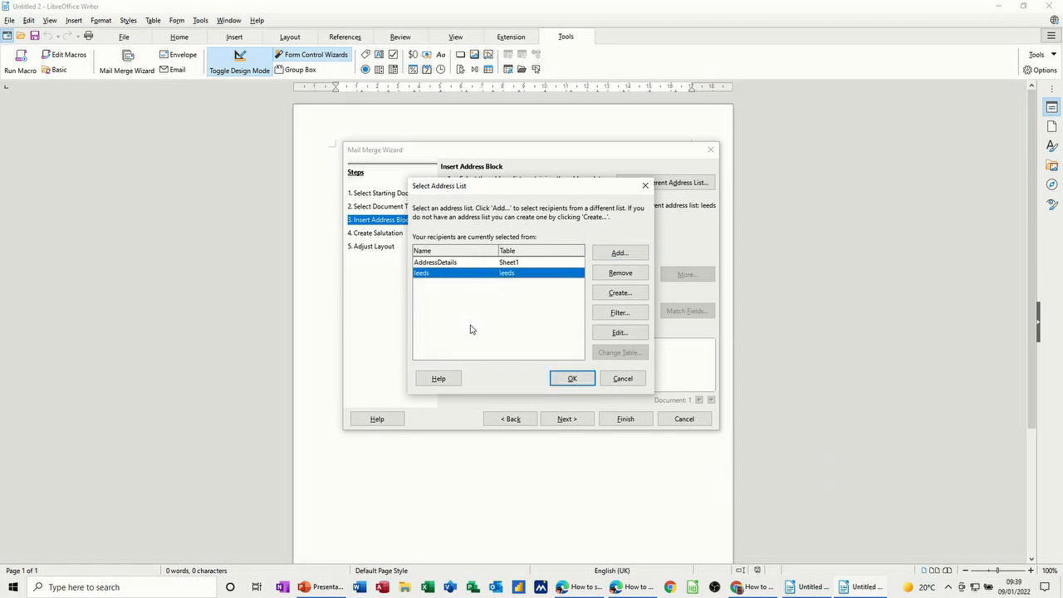
click(462, 265)
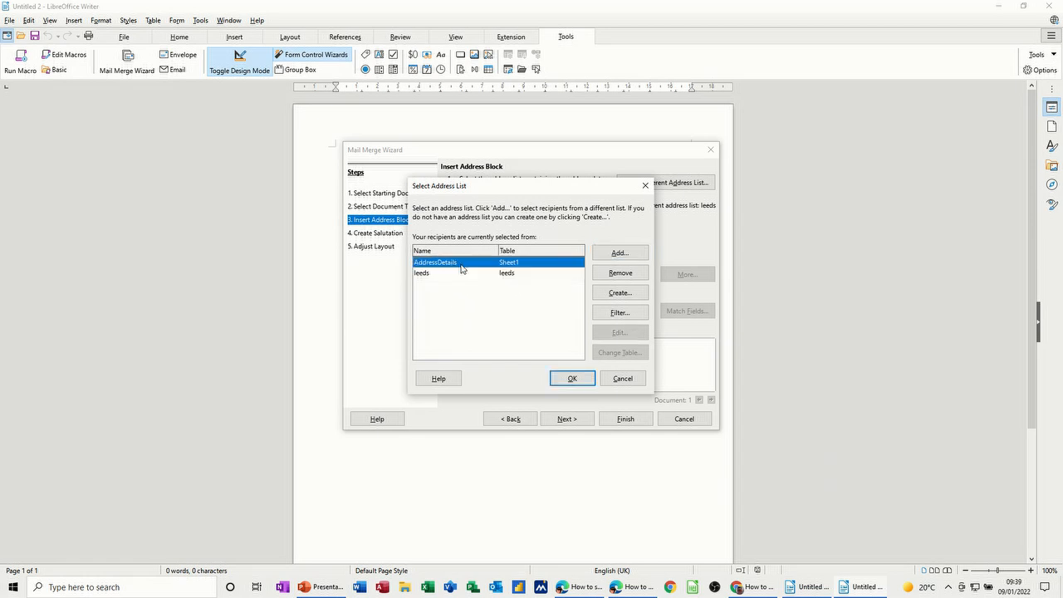
click(573, 379)
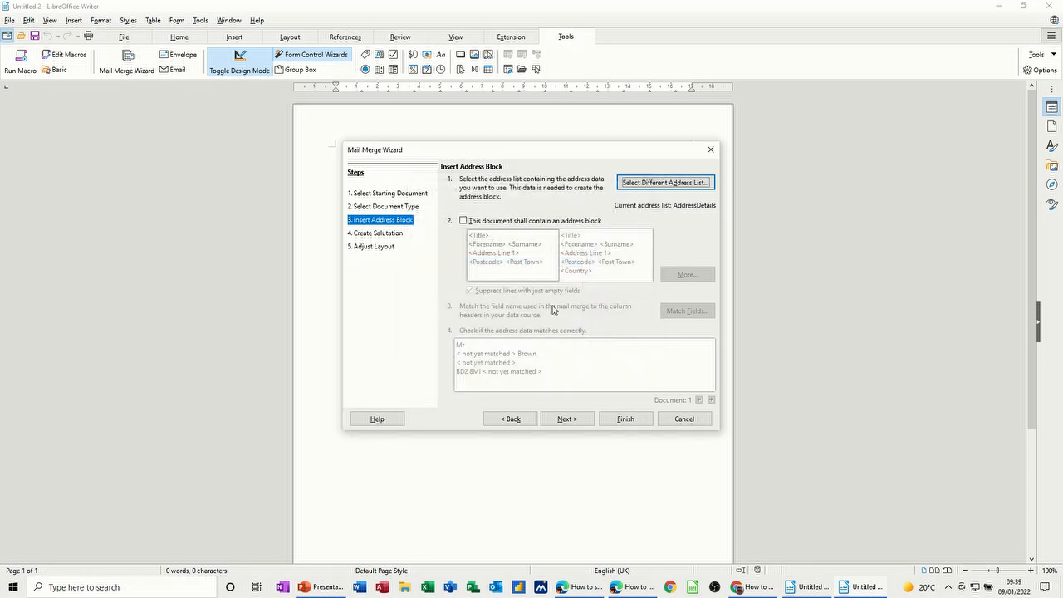
click(465, 222)
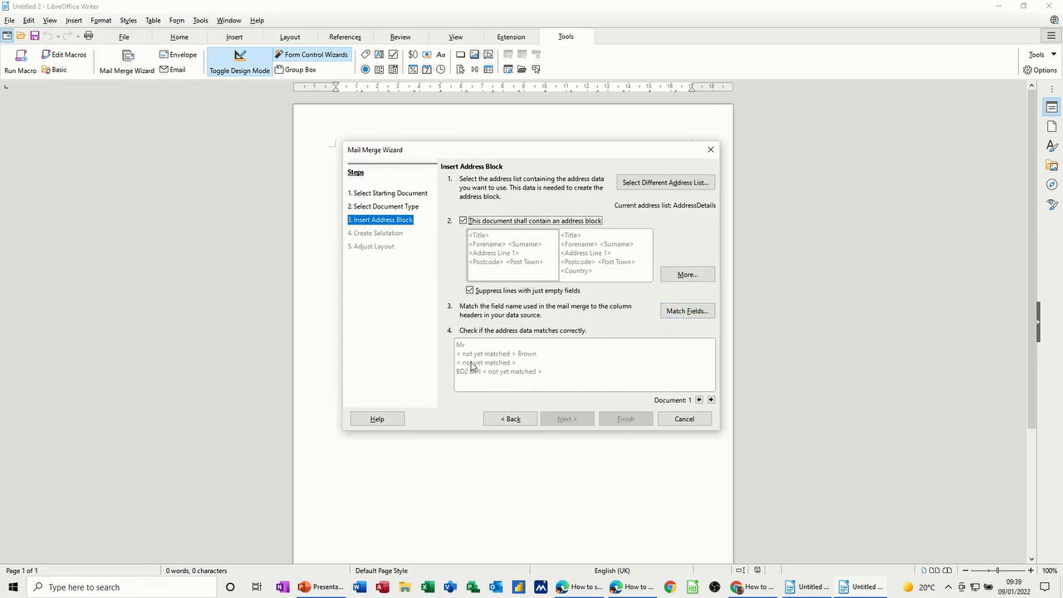
- Open the address block field matching and match the Forename element to the Firstname field
click(681, 319)
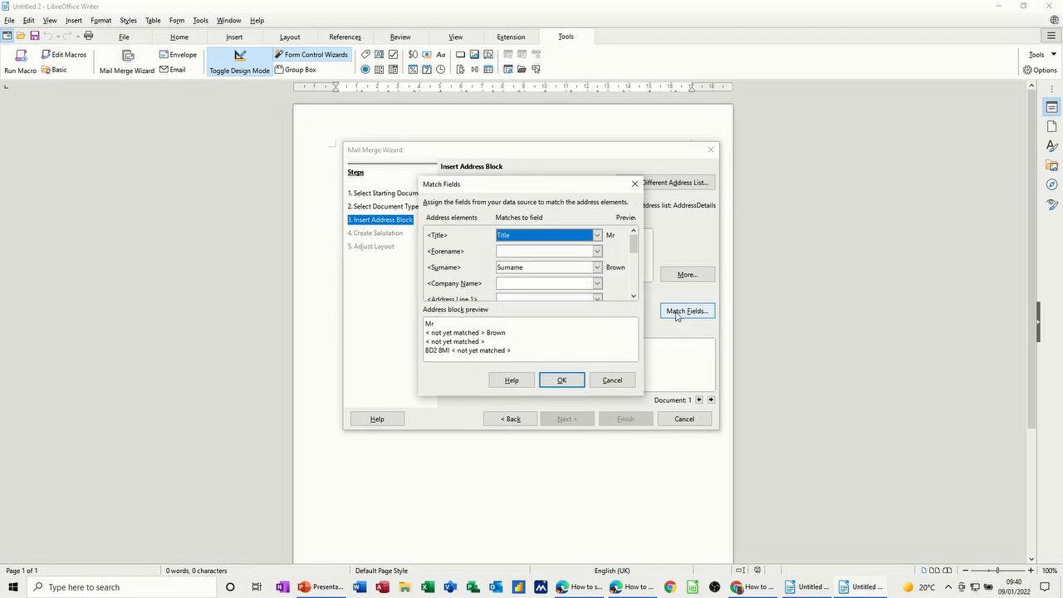
click(597, 252)
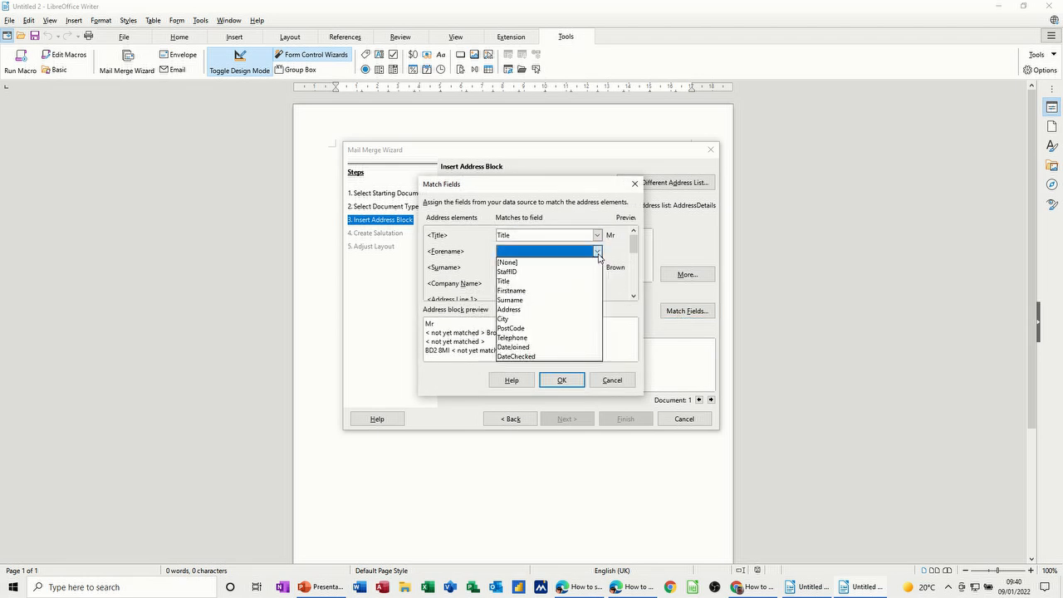
click(534, 300)
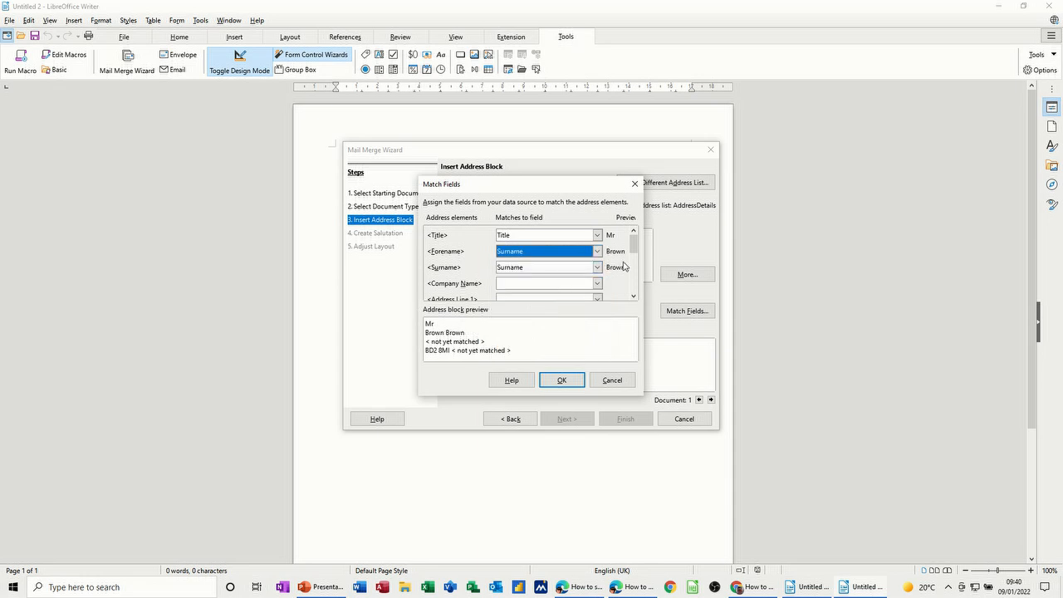
click(597, 251)
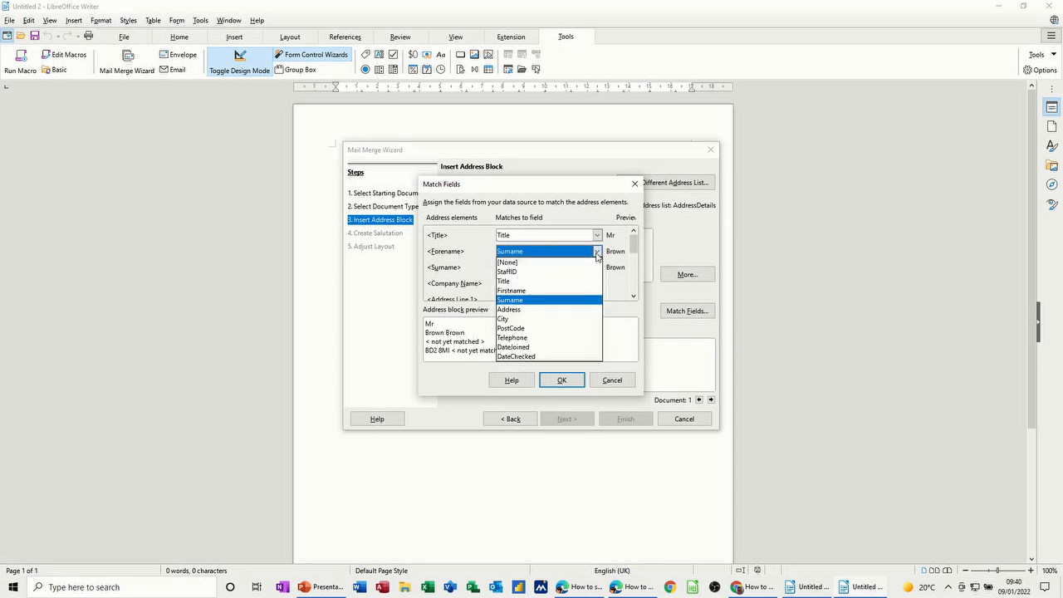
click(547, 291)
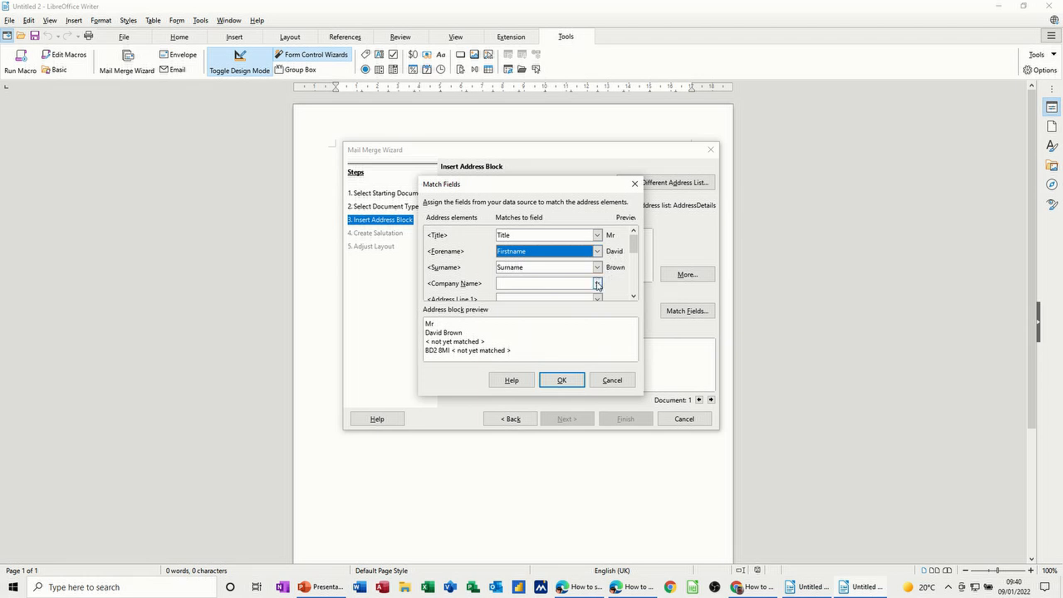
- Match the Address Line 1 element to the Address field, leaving Company Name unmatched
drag(633, 245, 635, 252)
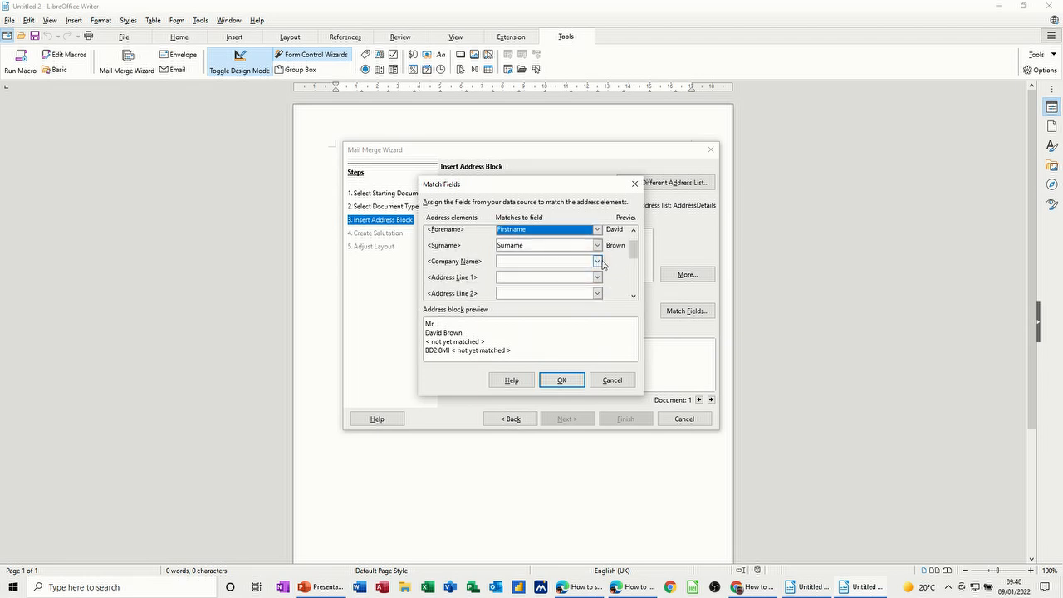
click(597, 262)
click(598, 261)
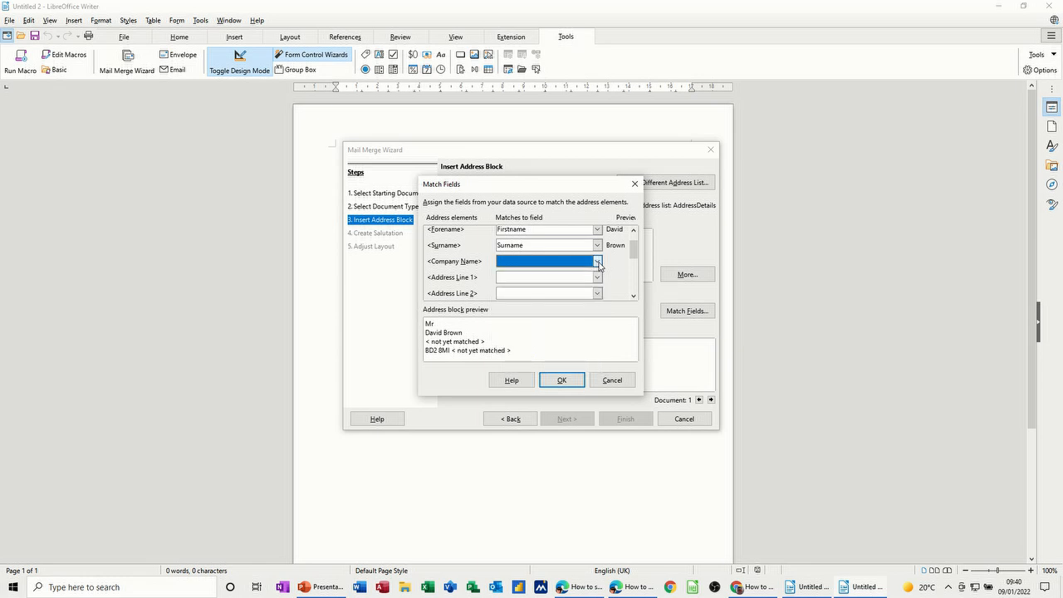
click(597, 278)
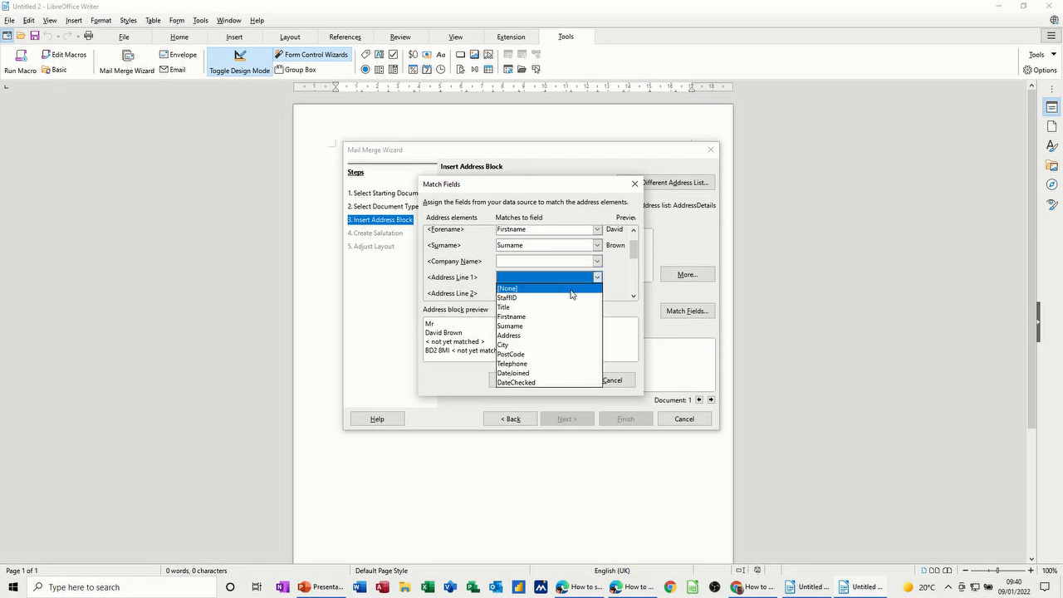
click(542, 336)
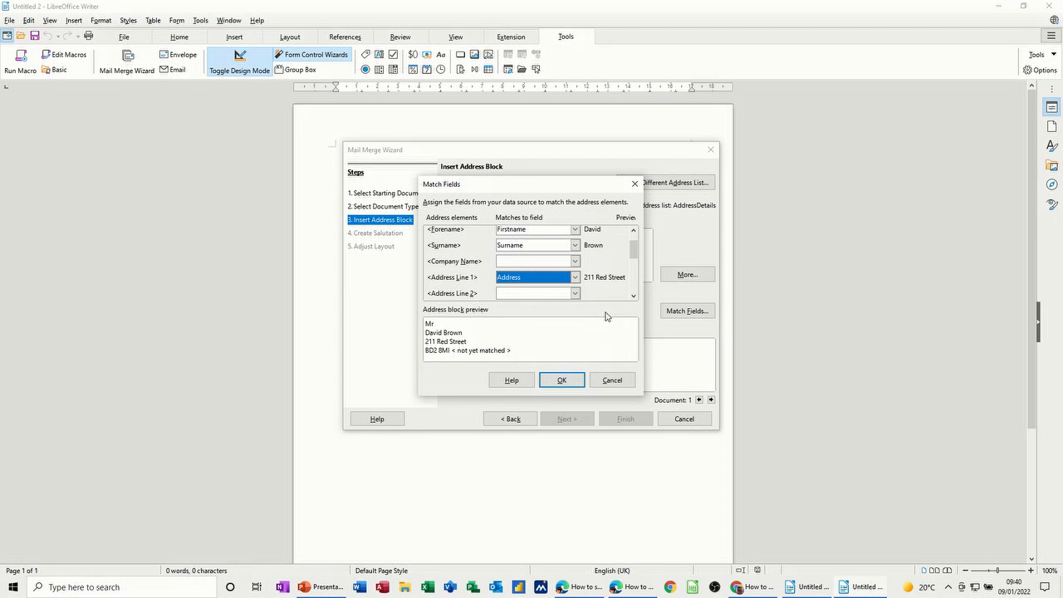
- Match the Post Town element to the City field
click(633, 298)
click(633, 298)
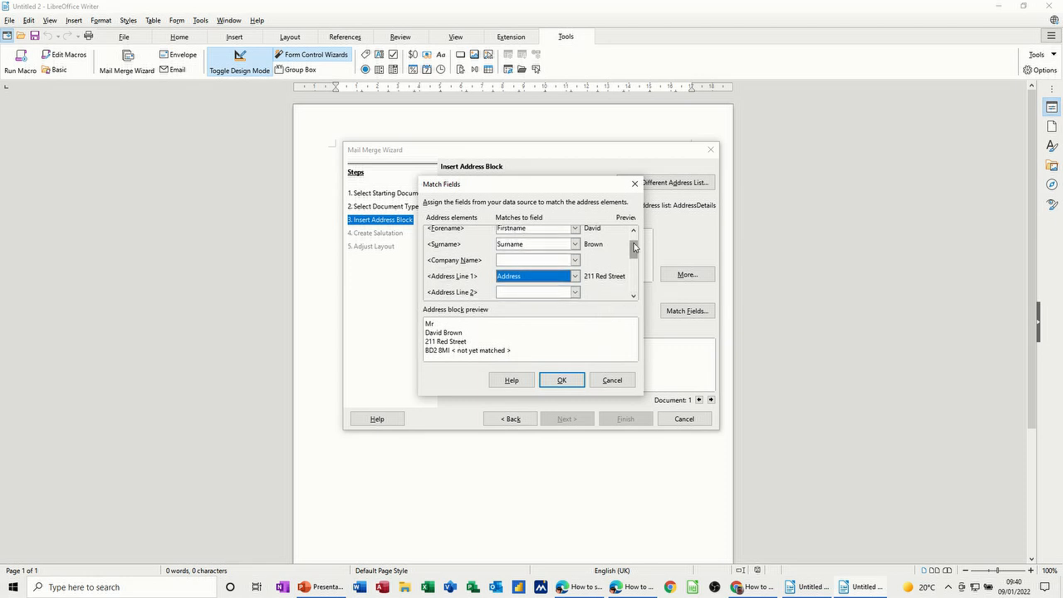
drag(635, 246, 635, 258)
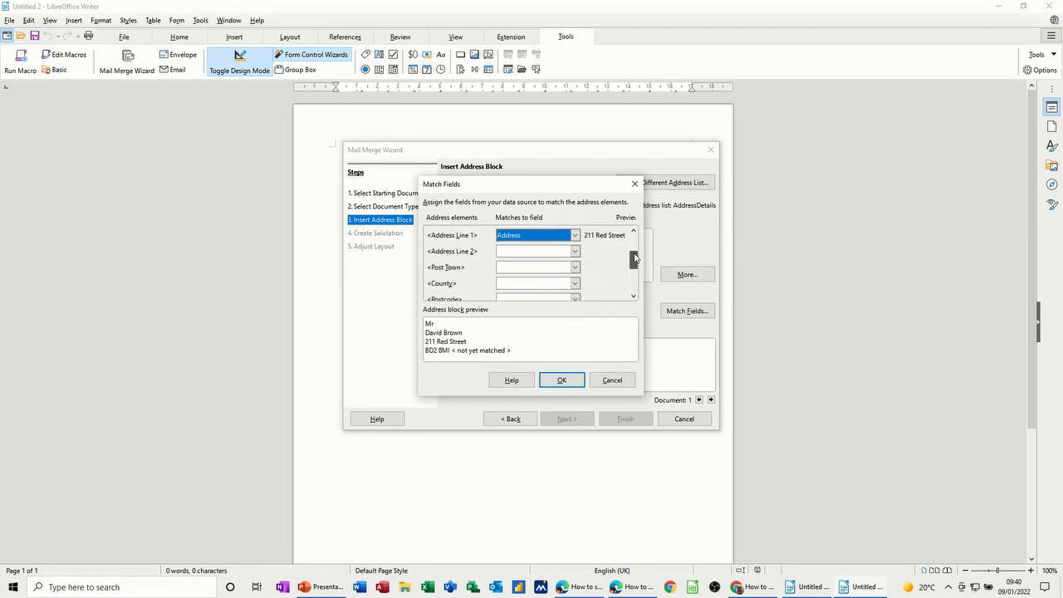
click(575, 268)
click(530, 335)
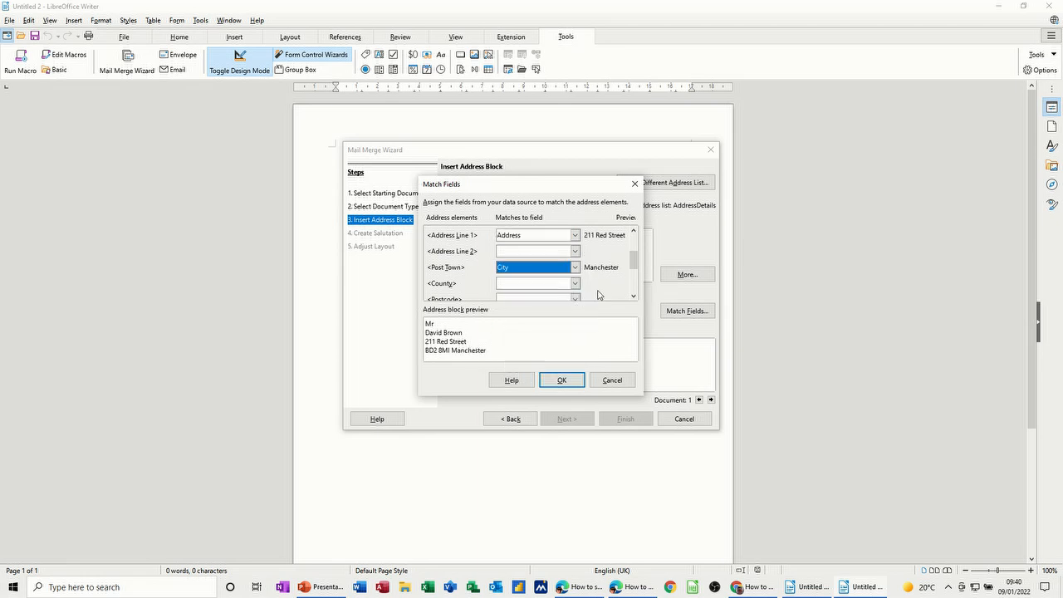
- Leave County unmatched, match the Postcode element to the PostCode field, and accept the field matches
click(574, 284)
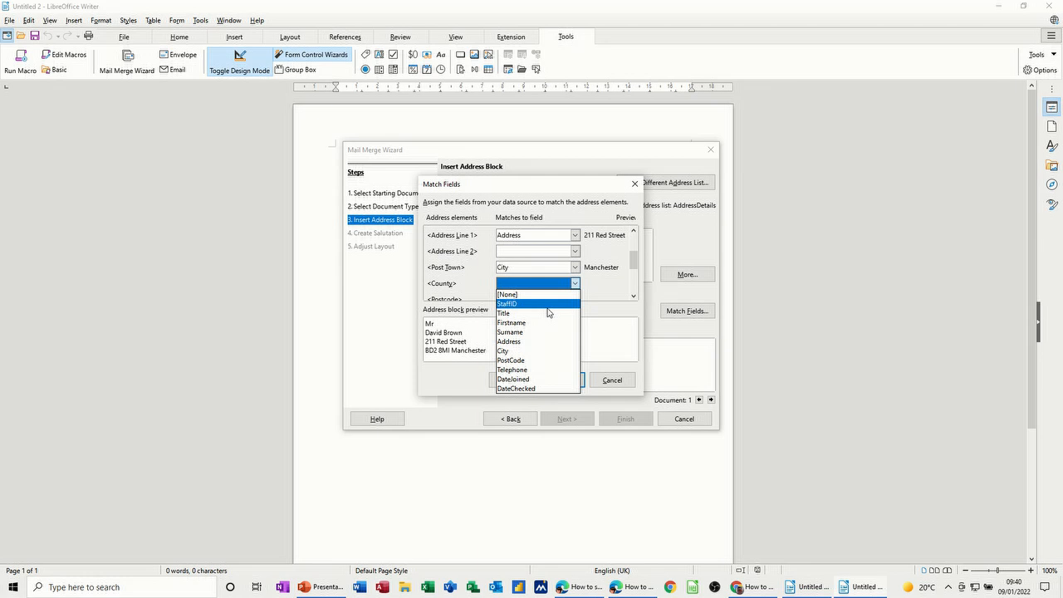
click(609, 296)
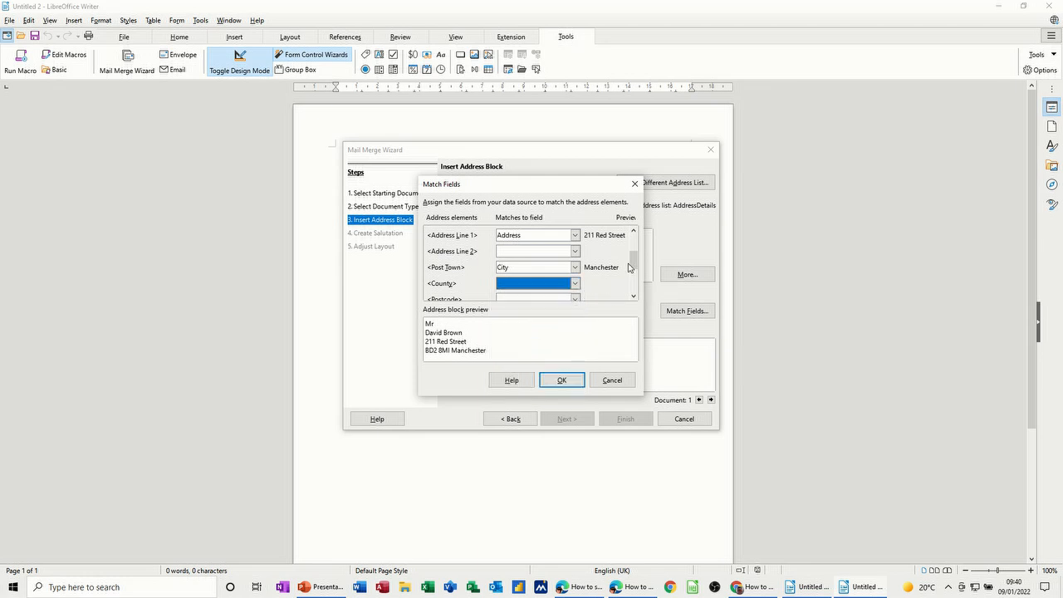
scroll(629, 269, down, 2)
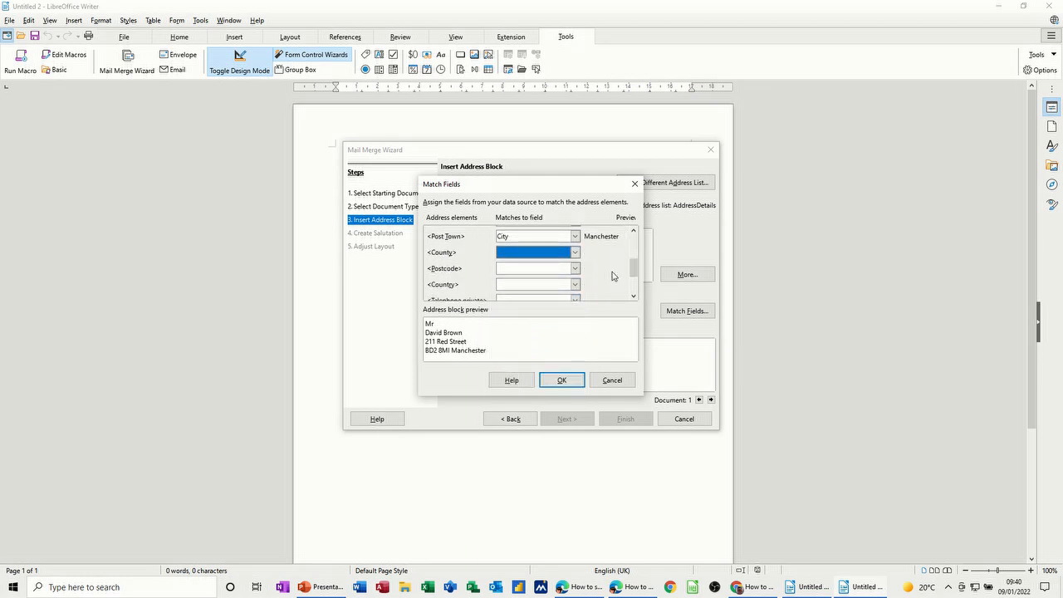
click(574, 268)
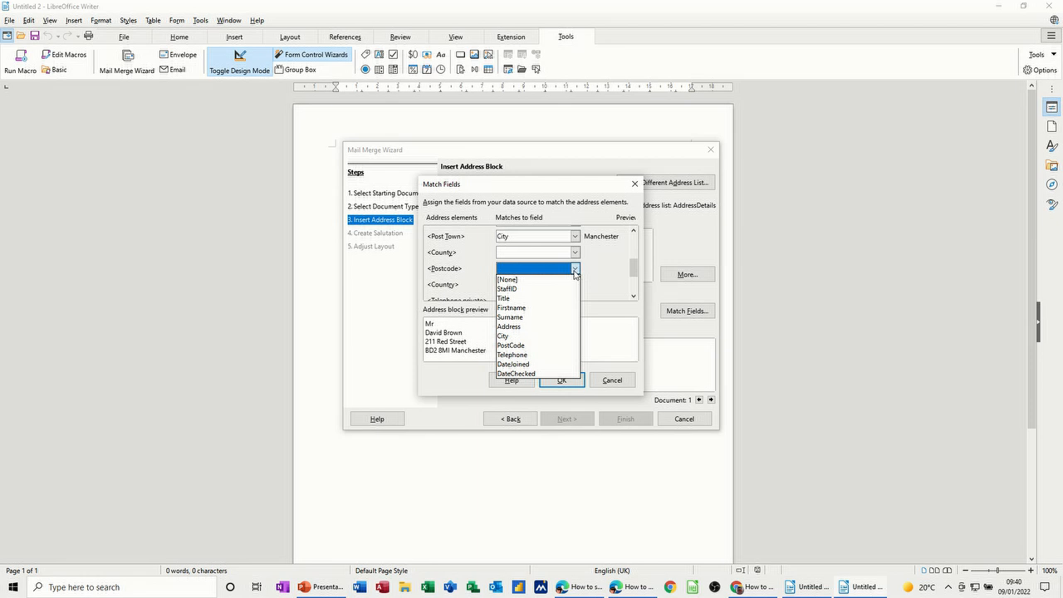
click(532, 347)
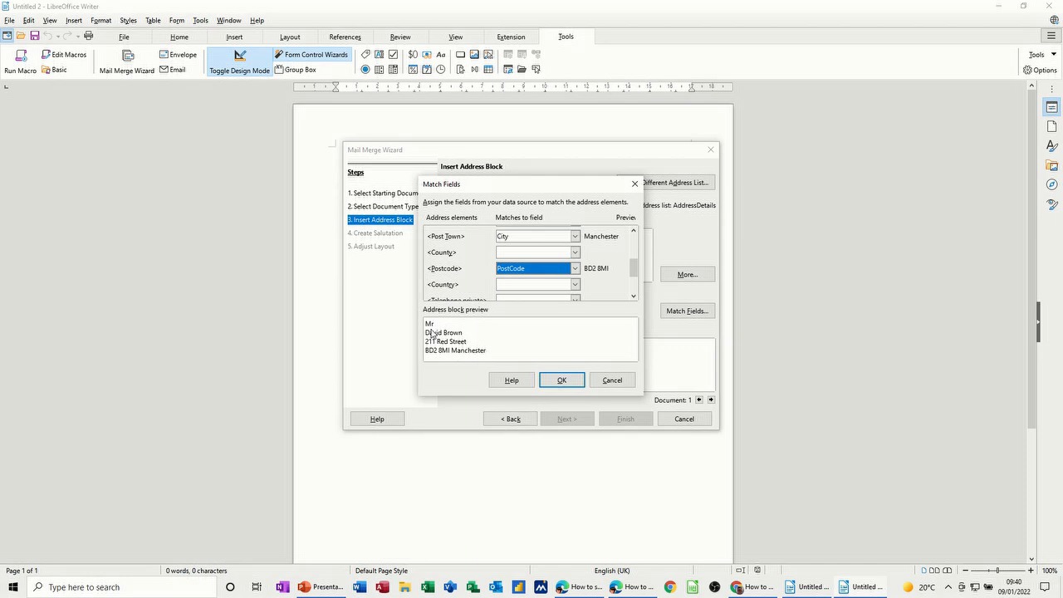
click(555, 381)
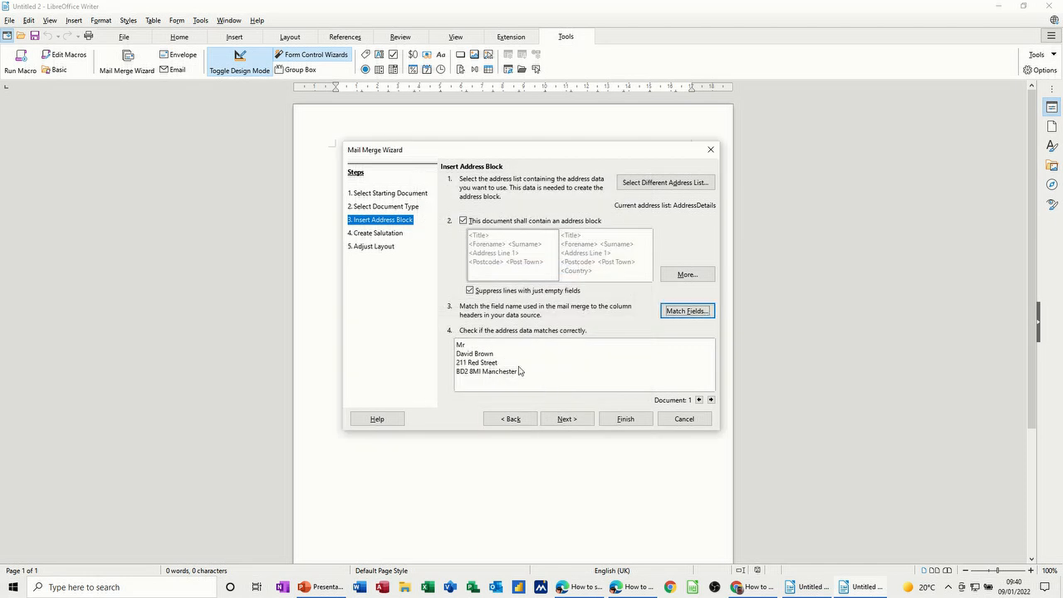
- Go to the salutation settings and choose "Dear Sir or Madam," as the general salutation
click(397, 234)
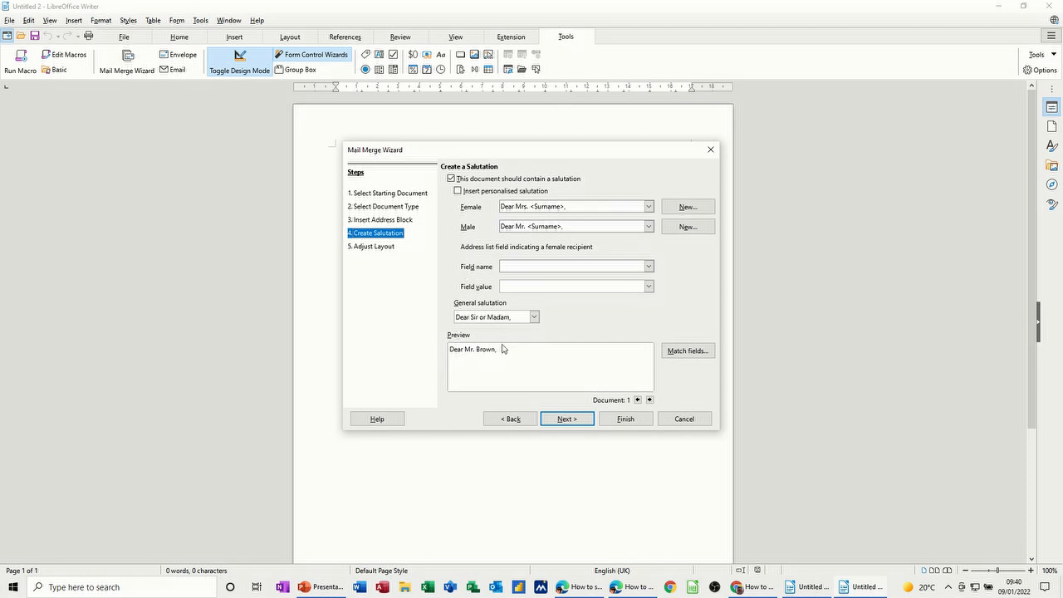
click(534, 316)
click(491, 348)
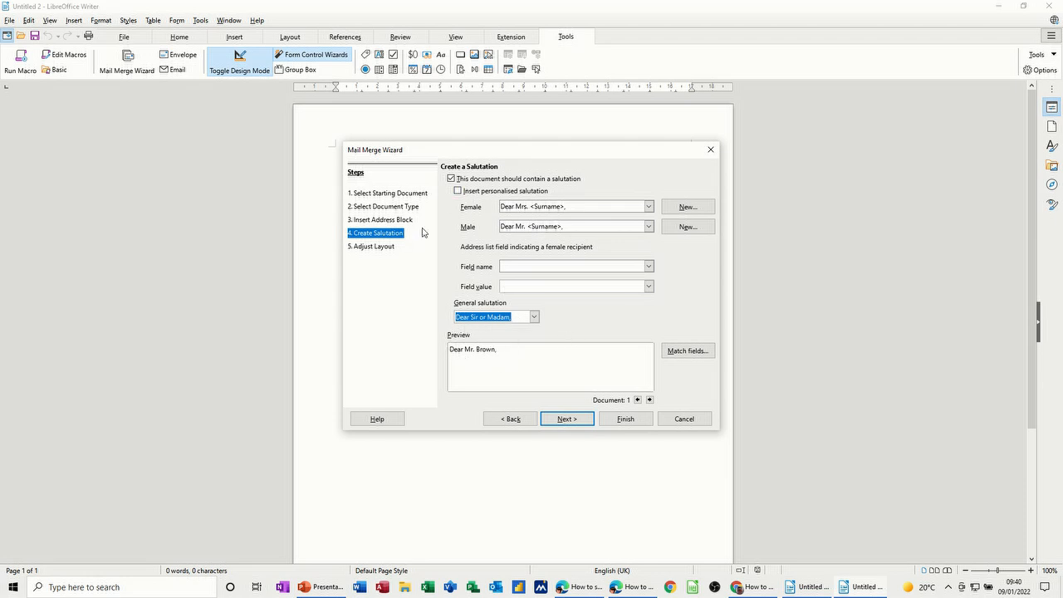
- Position the address block 1.00 cm from the top, move the salutation up, and finish the mail merge setup
click(380, 249)
click(510, 254)
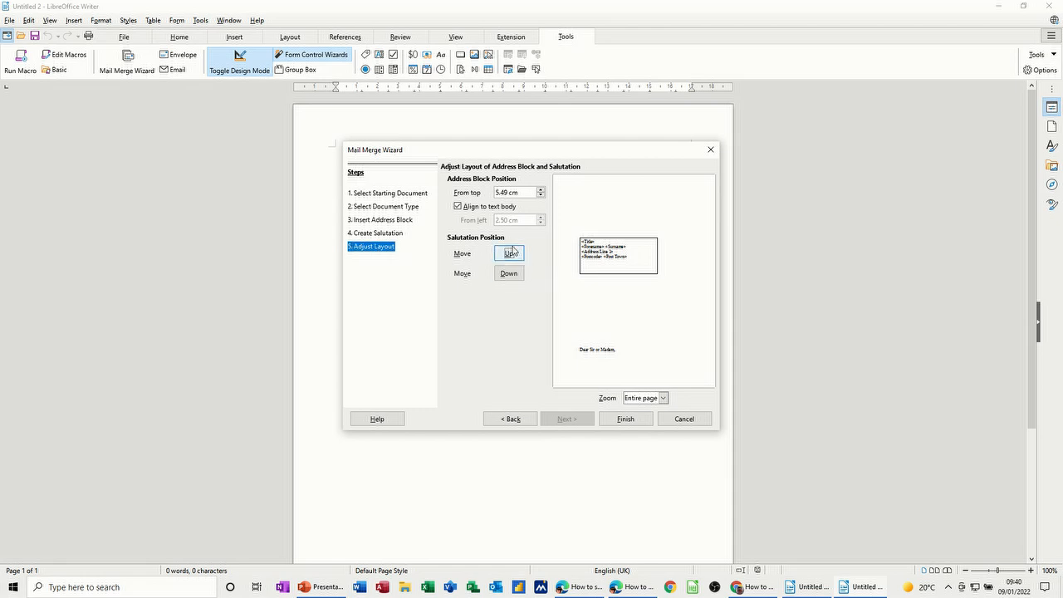
drag(541, 197, 540, 197)
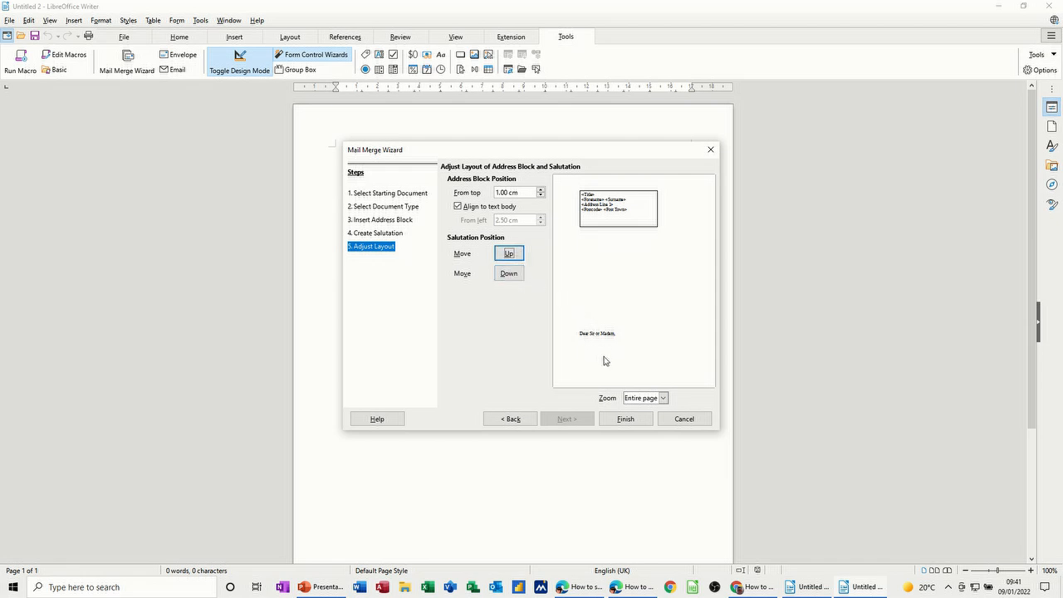
click(504, 249)
click(626, 420)
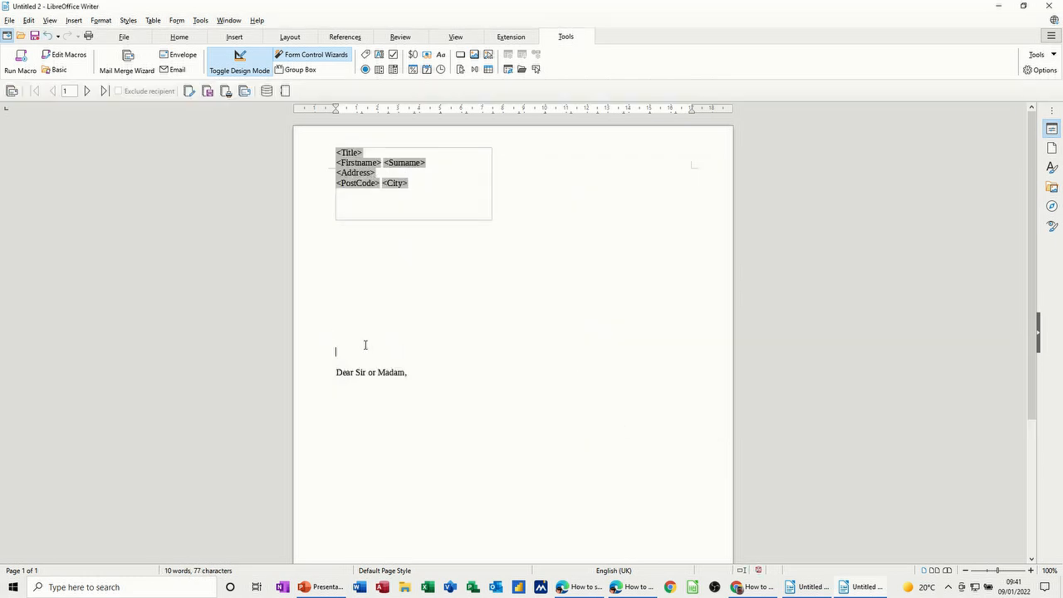
- Move the address frame down to about 2.4 cm from the page top, aligned with the left margin at about 2 cm
click(337, 162)
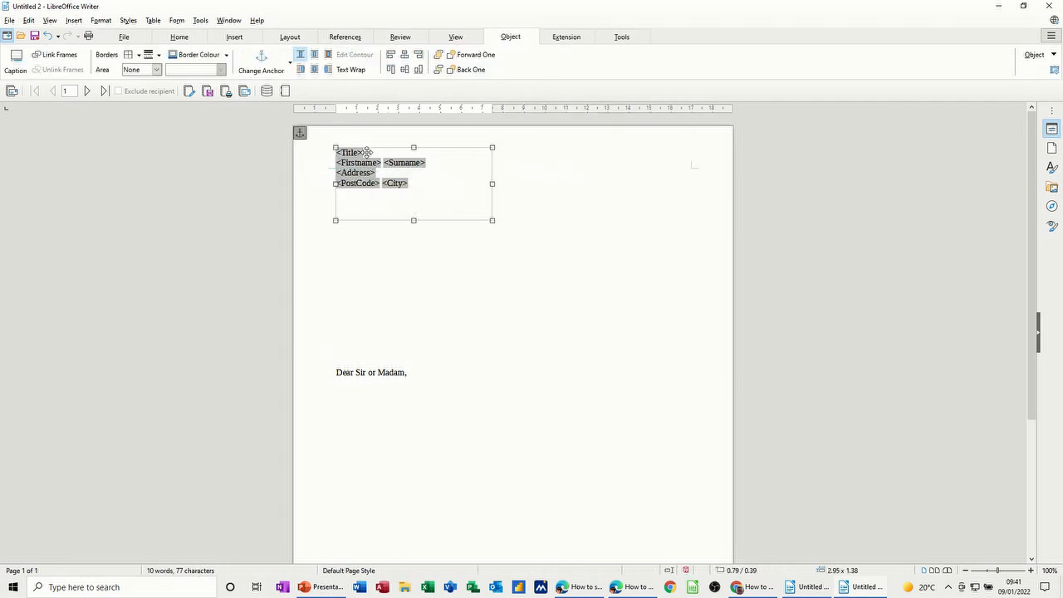
click(368, 333)
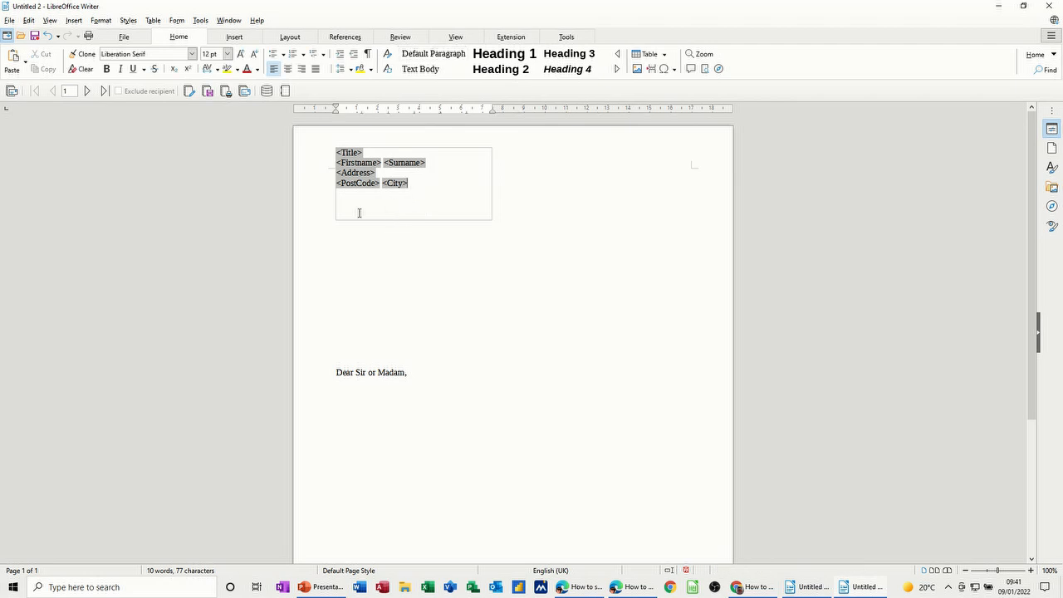
click(335, 208)
drag(391, 219, 391, 268)
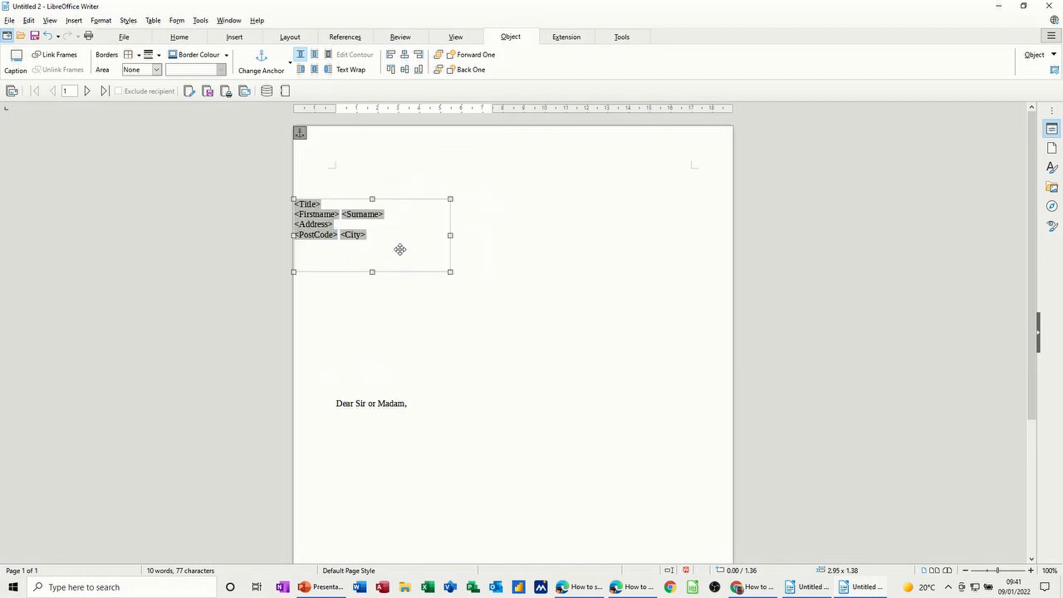
drag(446, 228, 490, 226)
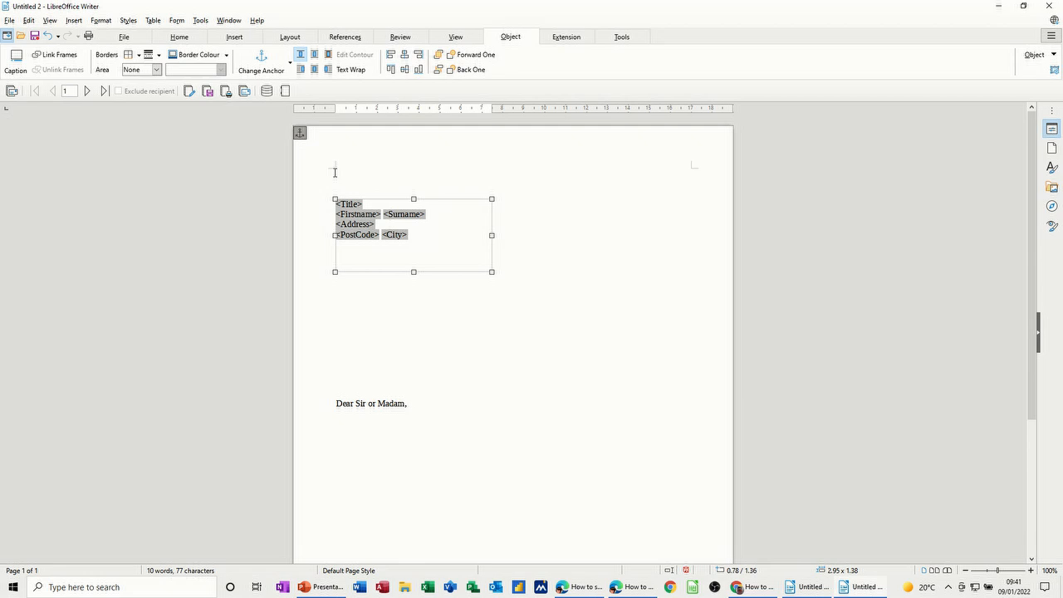
drag(390, 198, 389, 176)
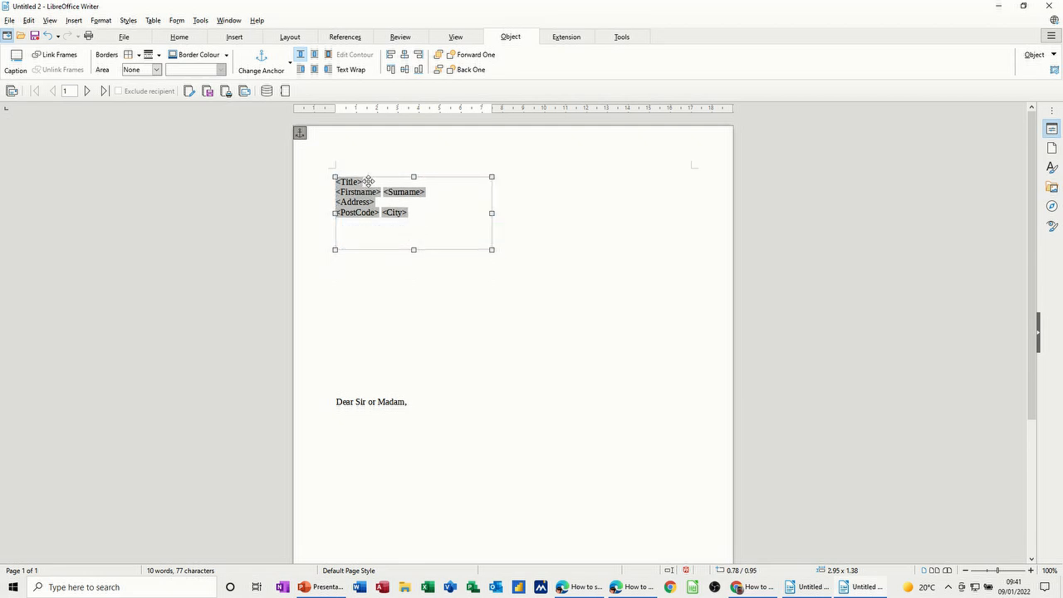
double_click(363, 183)
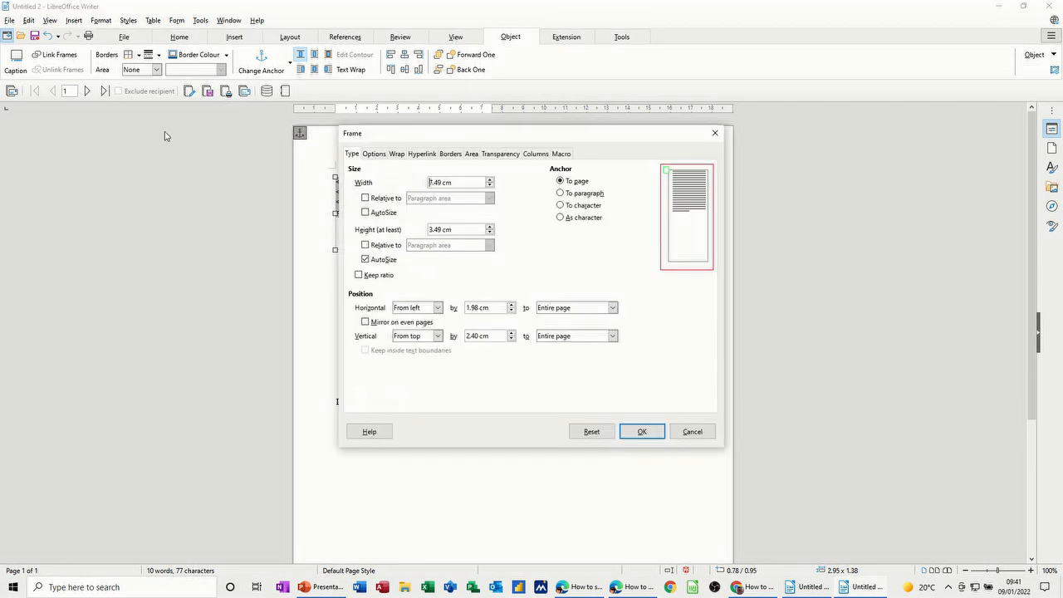
click(693, 432)
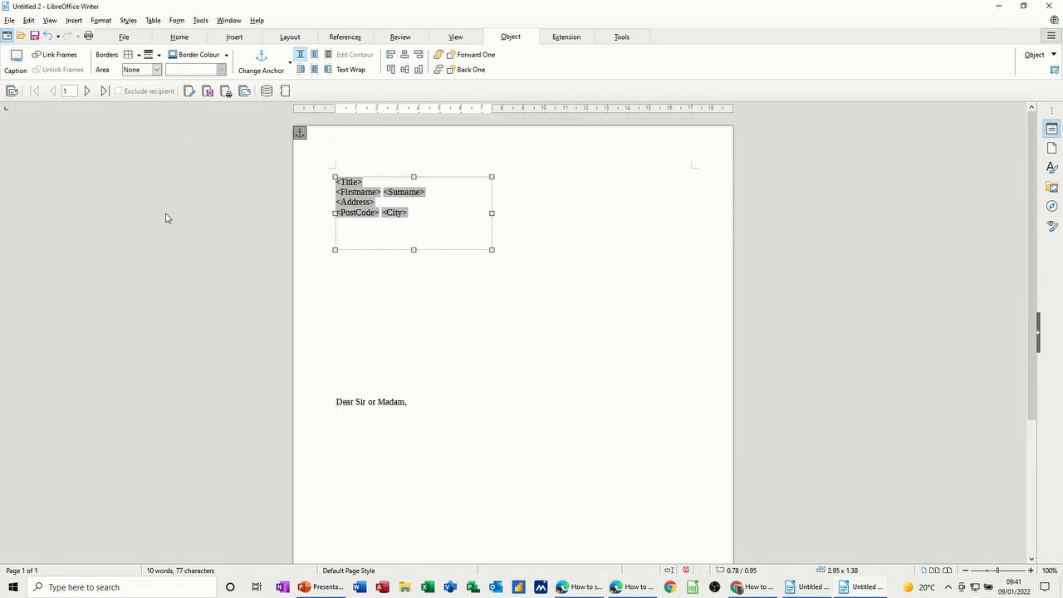
- Show the second recipient's record and delete the surplus blank lines between the address frame and the salutation
click(87, 91)
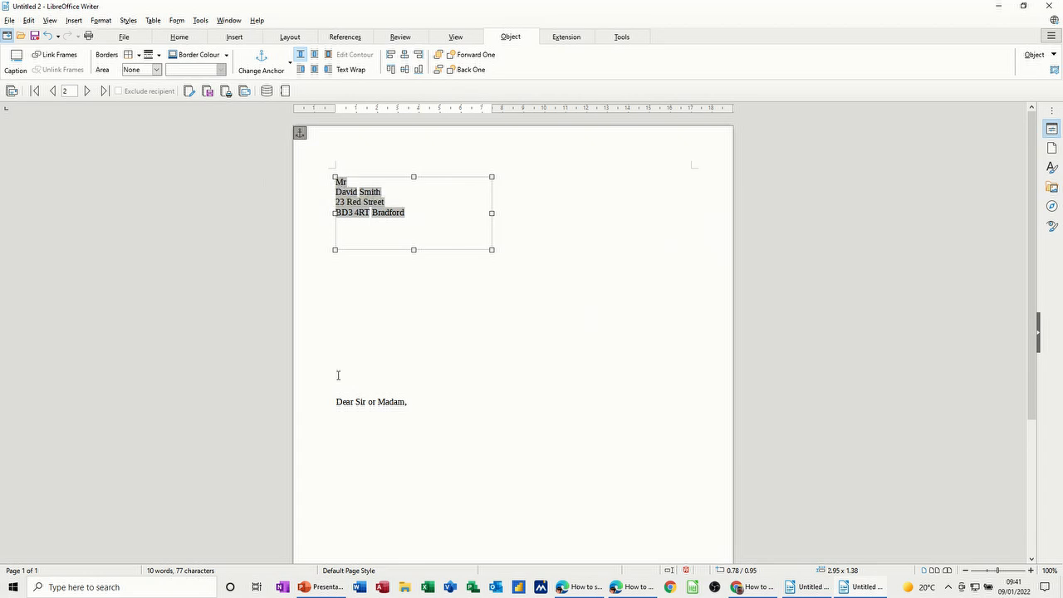
click(363, 385)
key(BackSpace)
key(BackSpace)
key(BackSpace)
key(BackSpace)
key(BackSpace)
key(BackSpace)
key(BackSpace)
key(BackSpace)
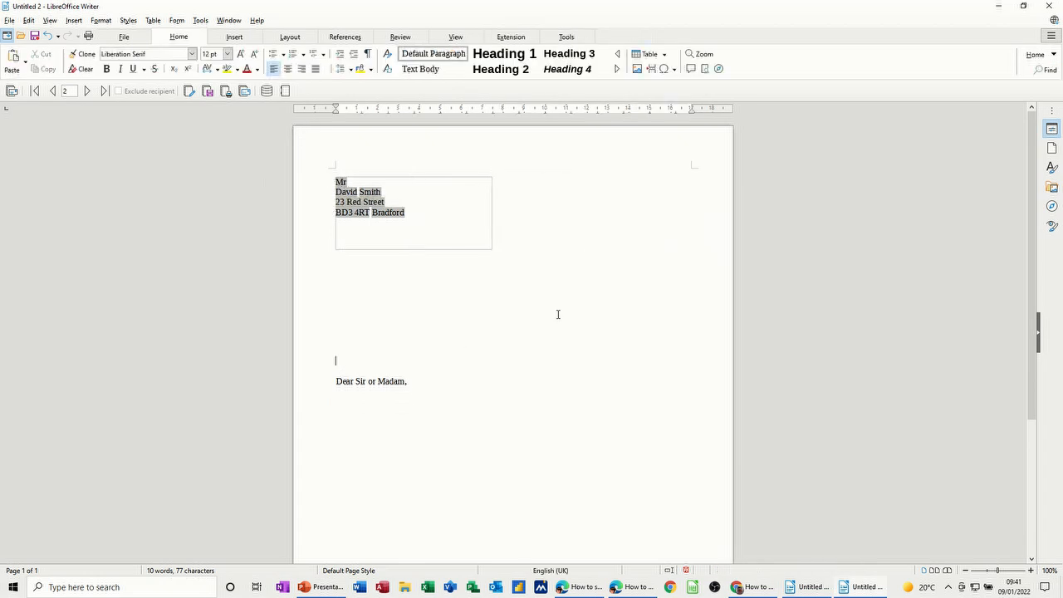
key(BackSpace)
key(BackSpace)
key(BackSpace)
key(BackSpace)
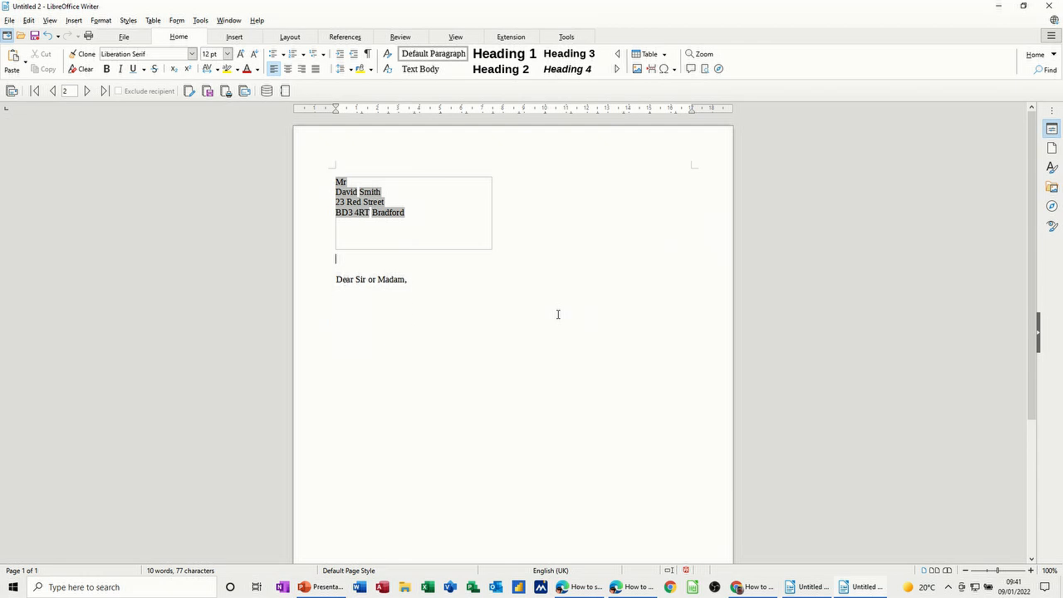
key(Delete)
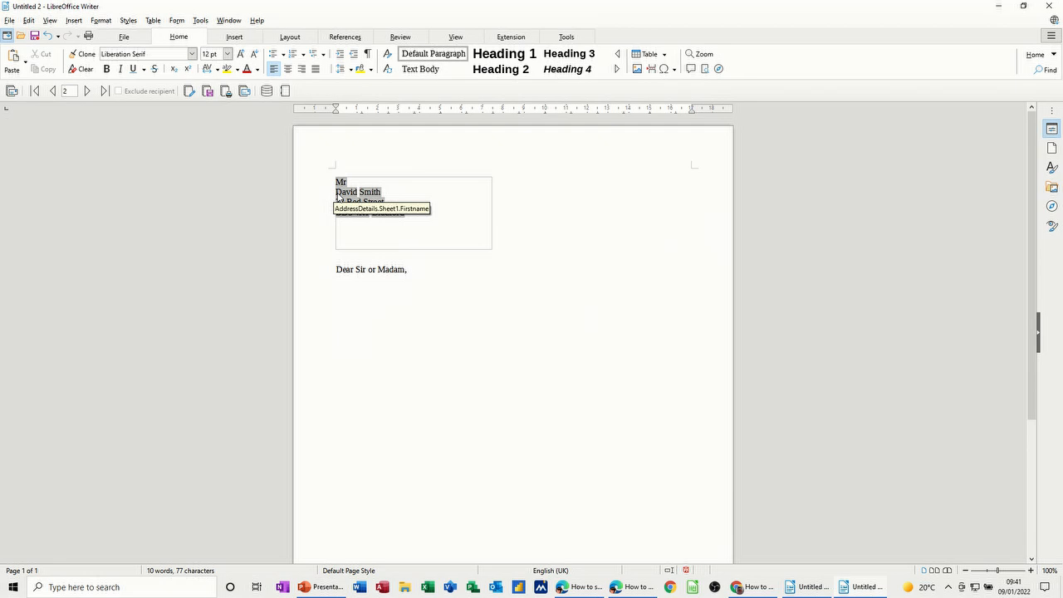
click(342, 193)
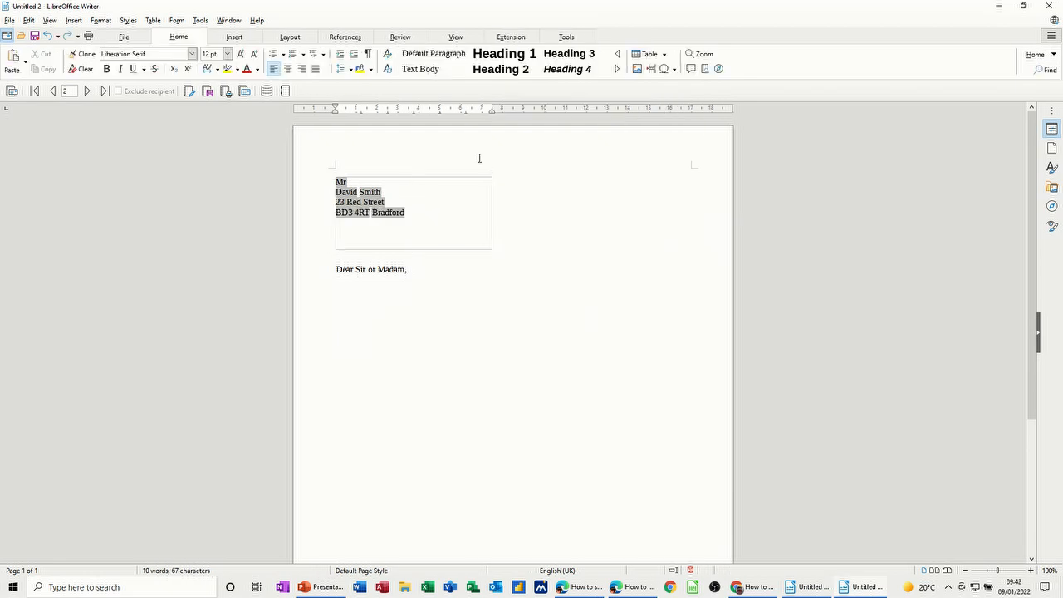
- Put the title and name on one line of the address block and move the city field onto its own line above the postcode
key(BackSpace)
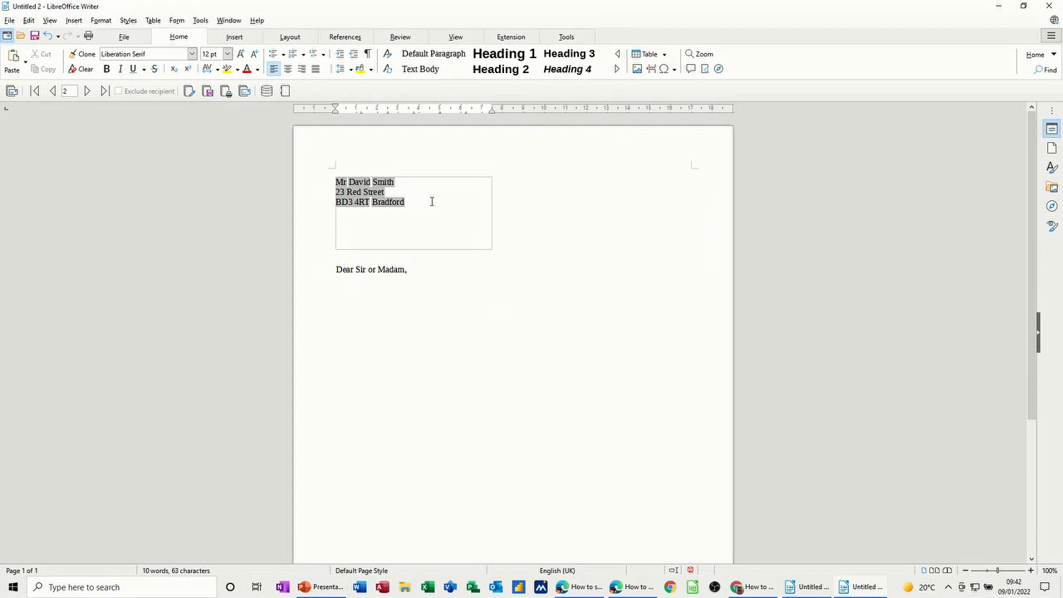
key(Return)
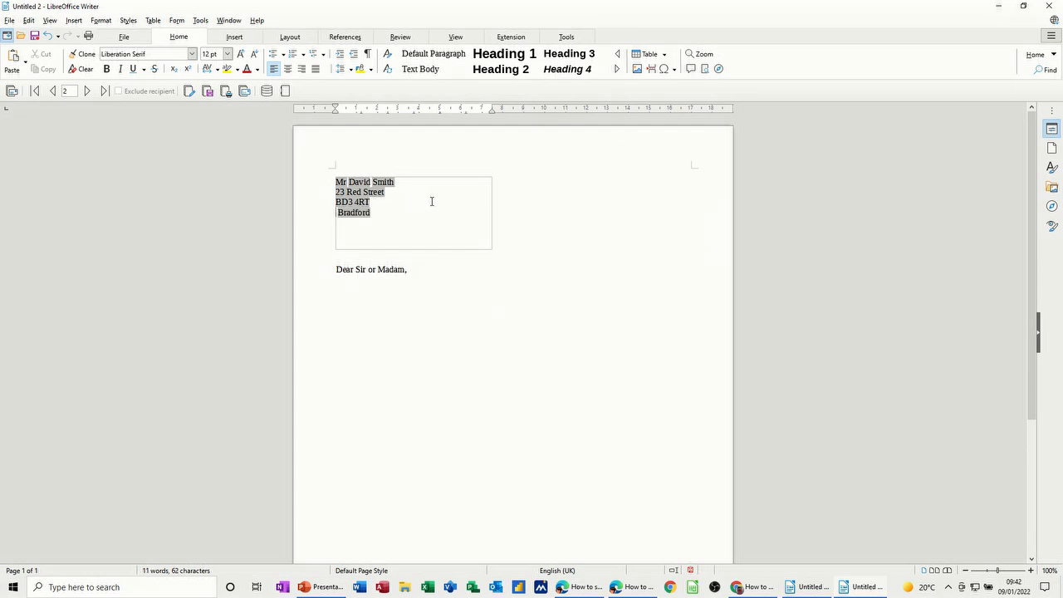
key(BackSpace)
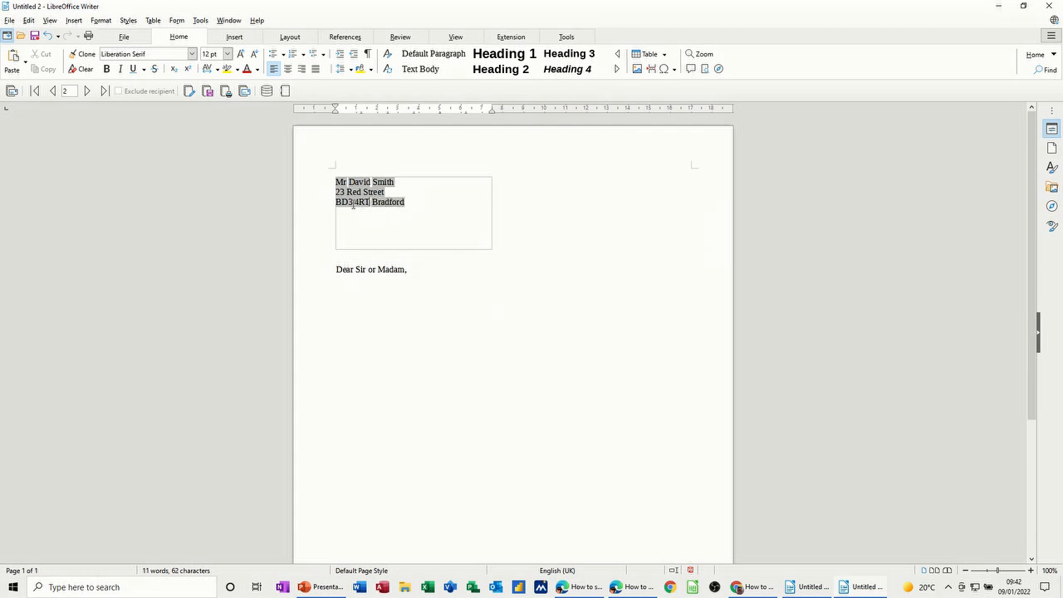
click(339, 205)
click(513, 199)
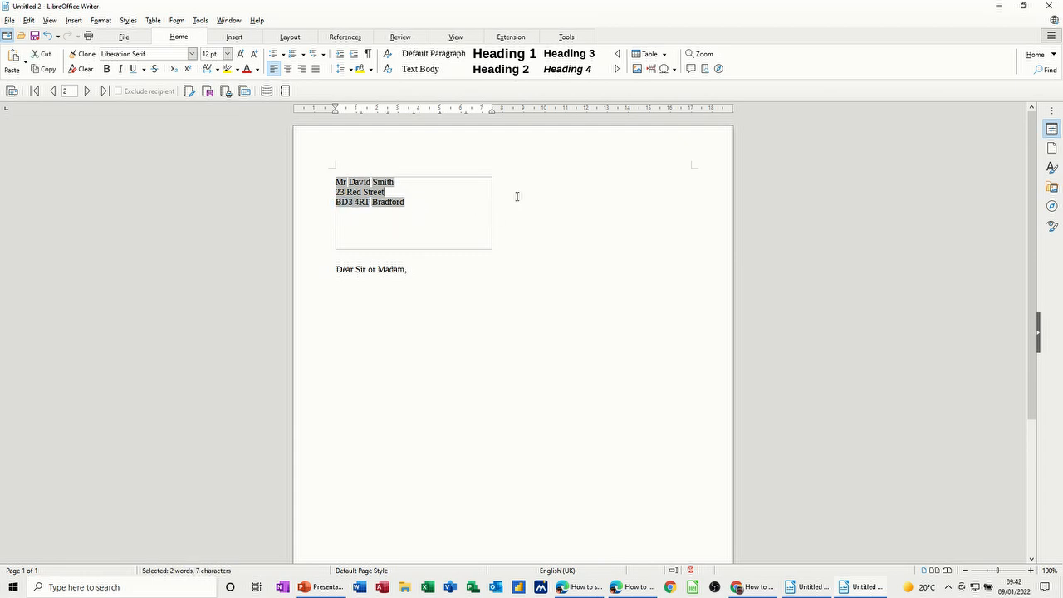
key(Return)
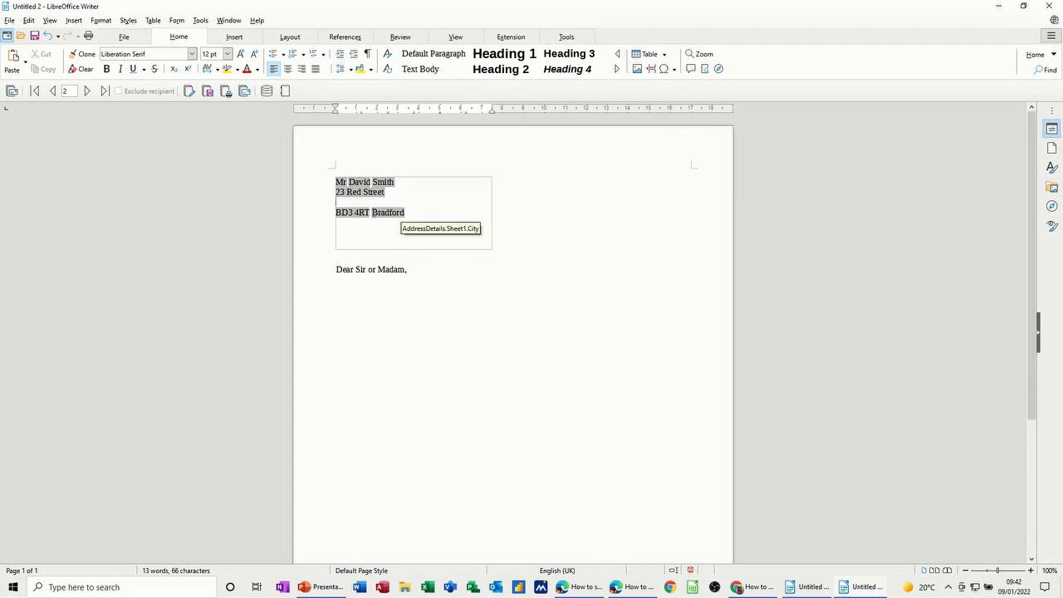
click(387, 213)
key(ctrl+c)
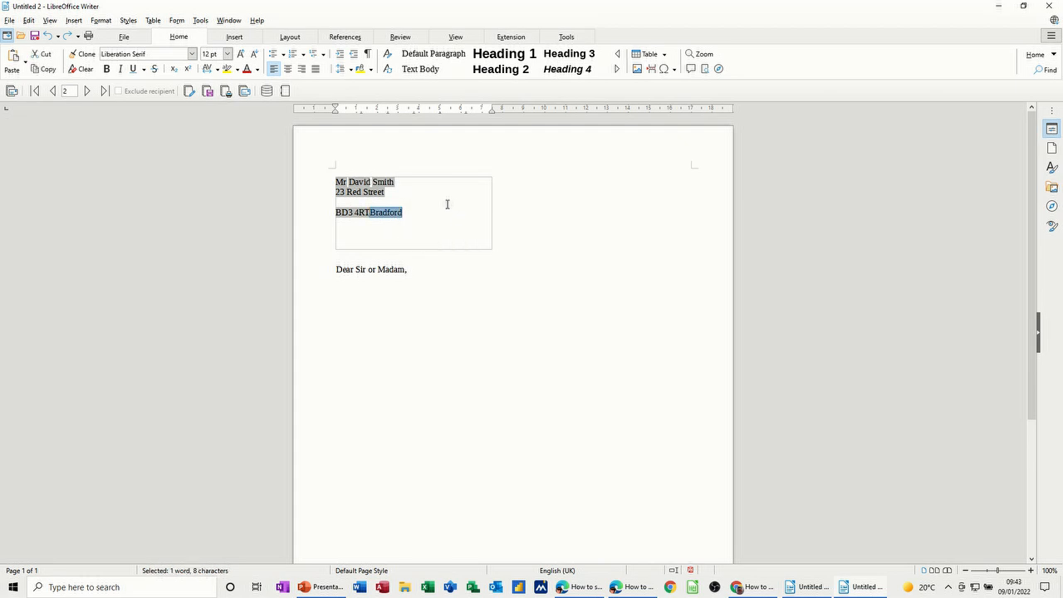
key(Delete)
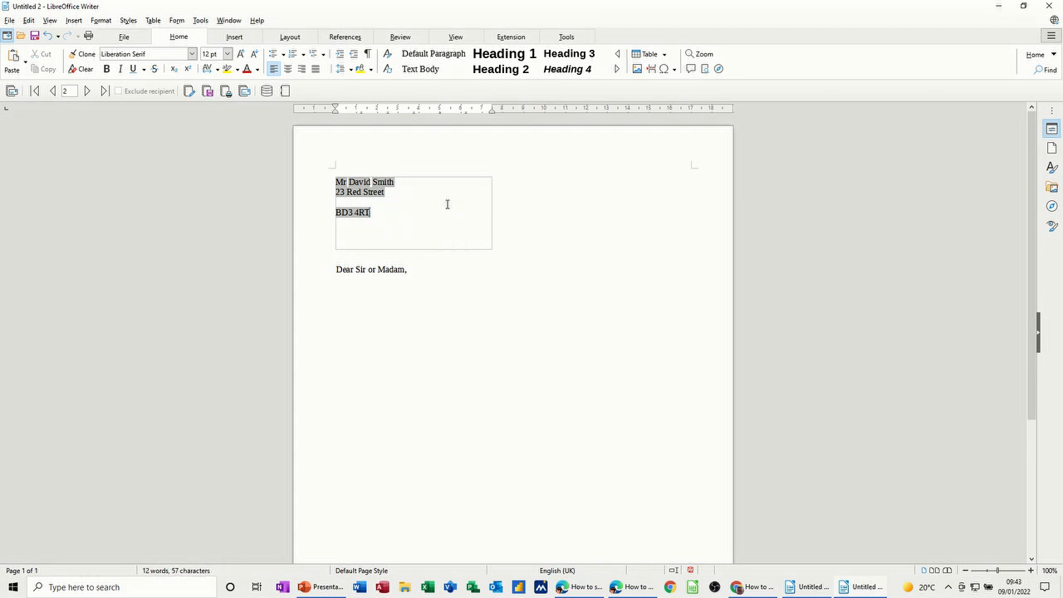
key(ctrl+v)
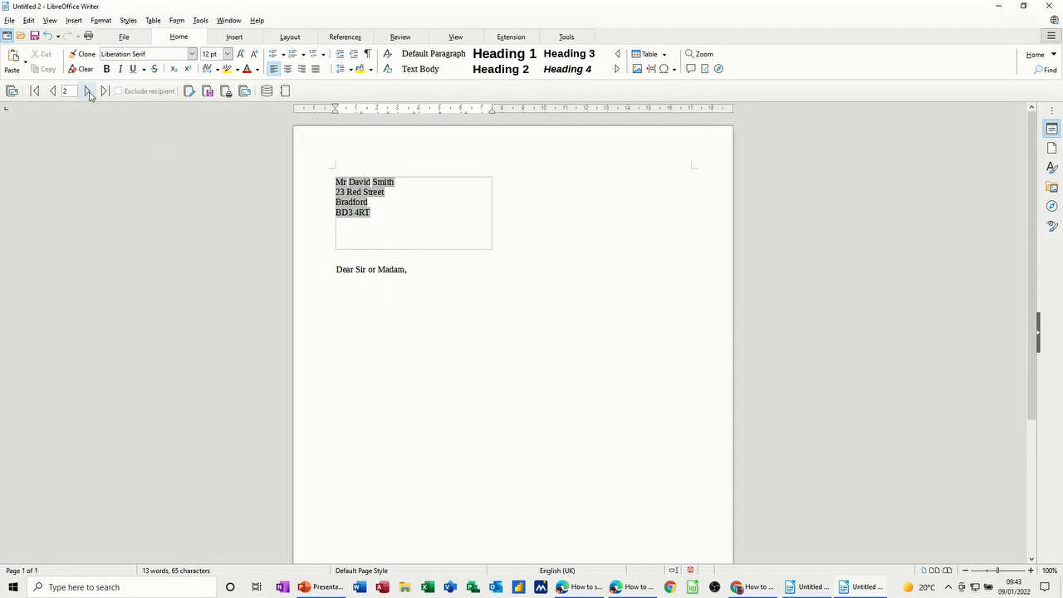
- Step through the remaining mail merge recipients up to record 10 to check the address layout
click(88, 92)
click(88, 93)
click(88, 93)
click(88, 93)
click(88, 93)
click(88, 93)
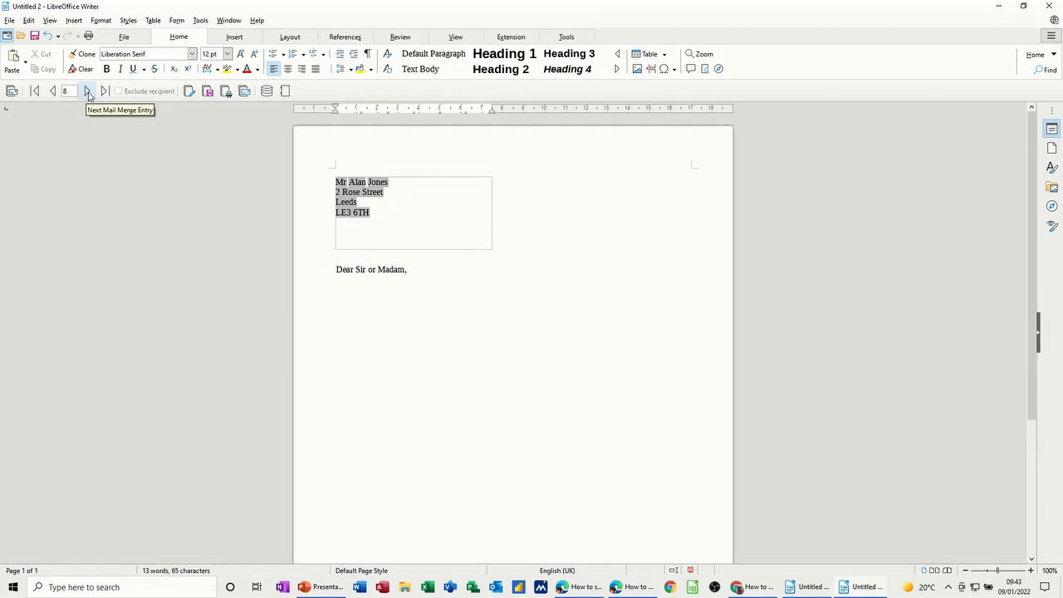
click(88, 93)
click(88, 93)
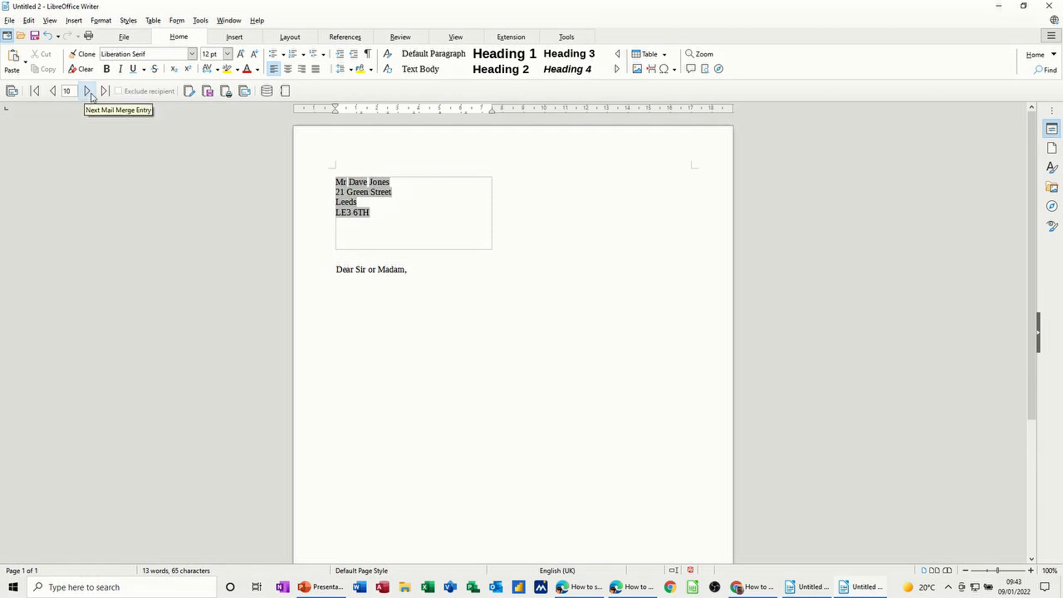
- Generate the merged letters as an editable document, maximise its window and look through the first few letters
click(190, 90)
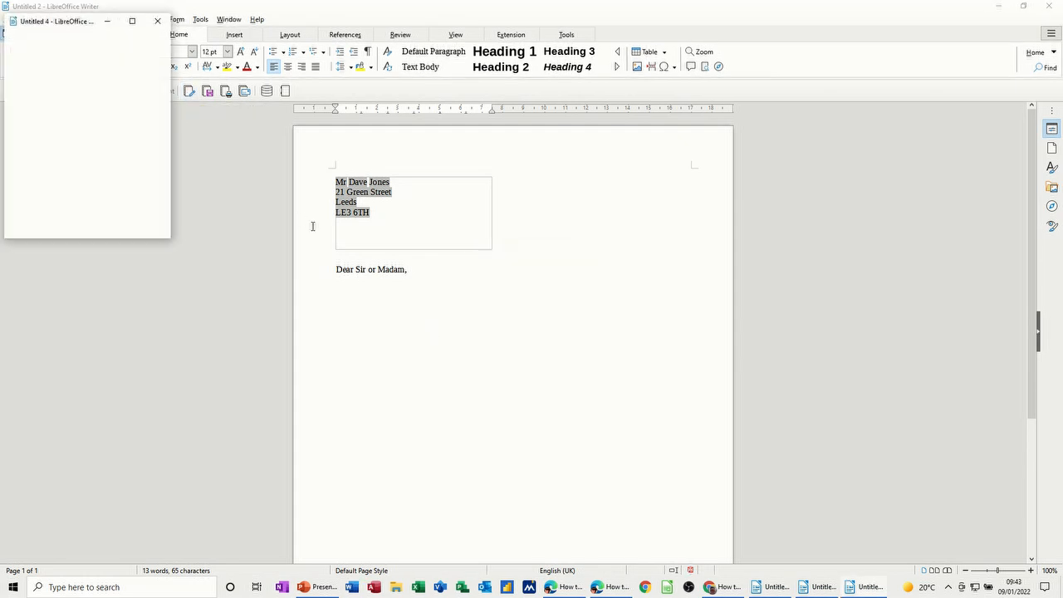
click(131, 21)
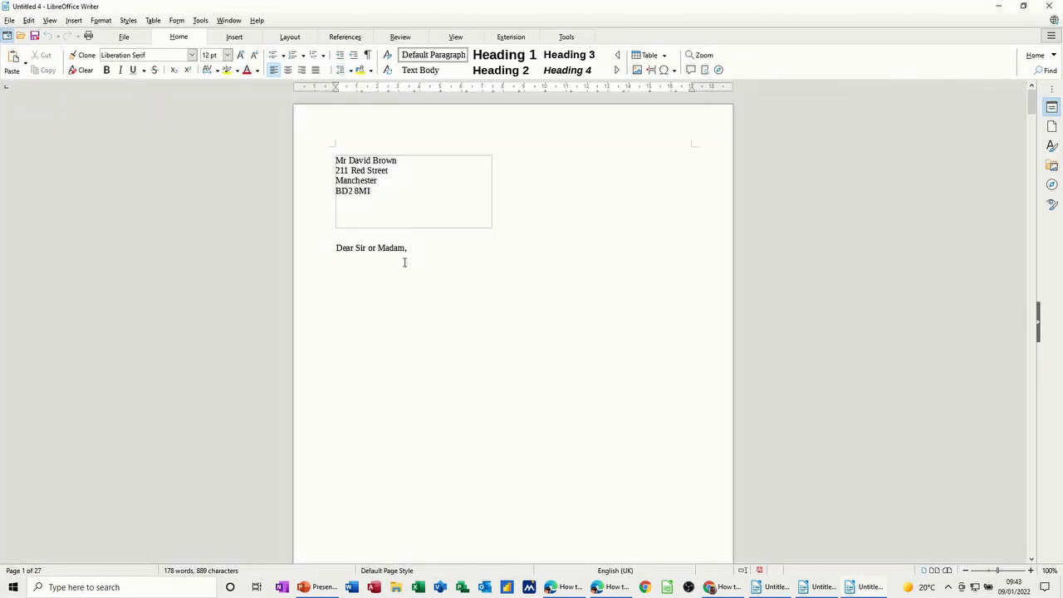
scroll(460, 277, down, 20)
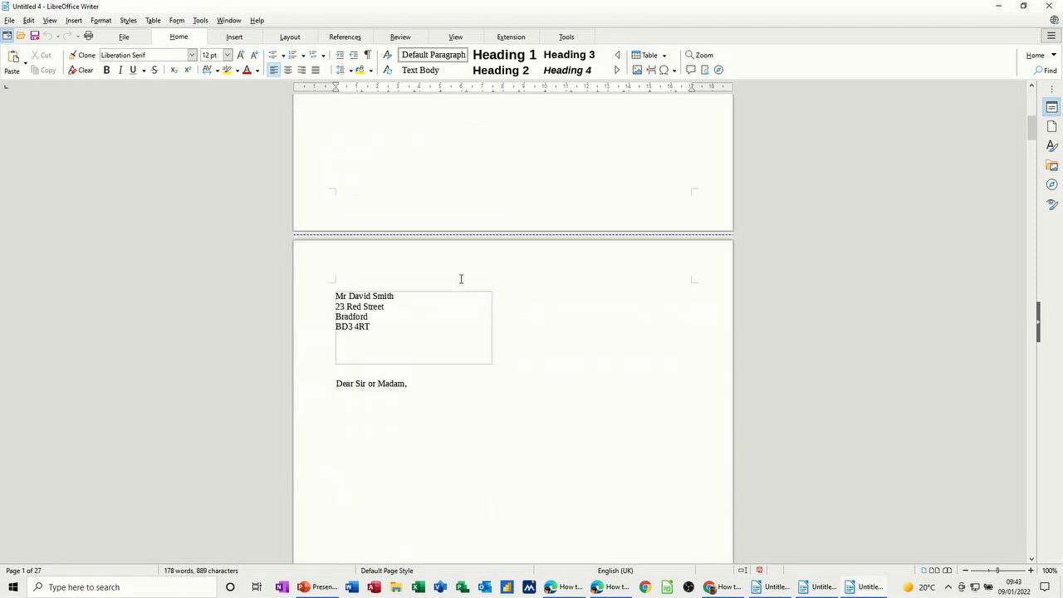
scroll(461, 280, down, 20)
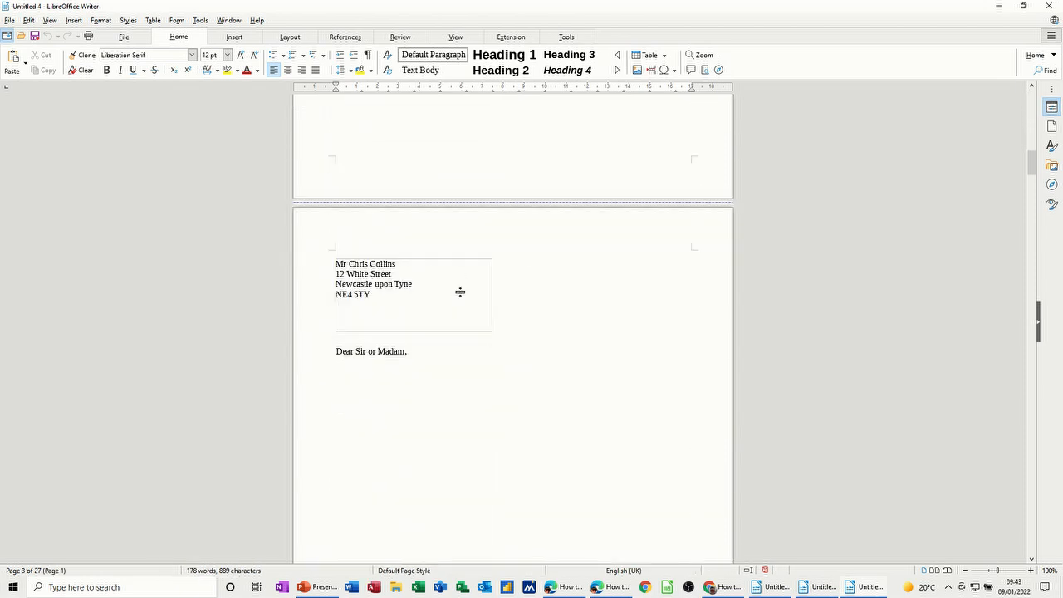
scroll(461, 289, up, 8)
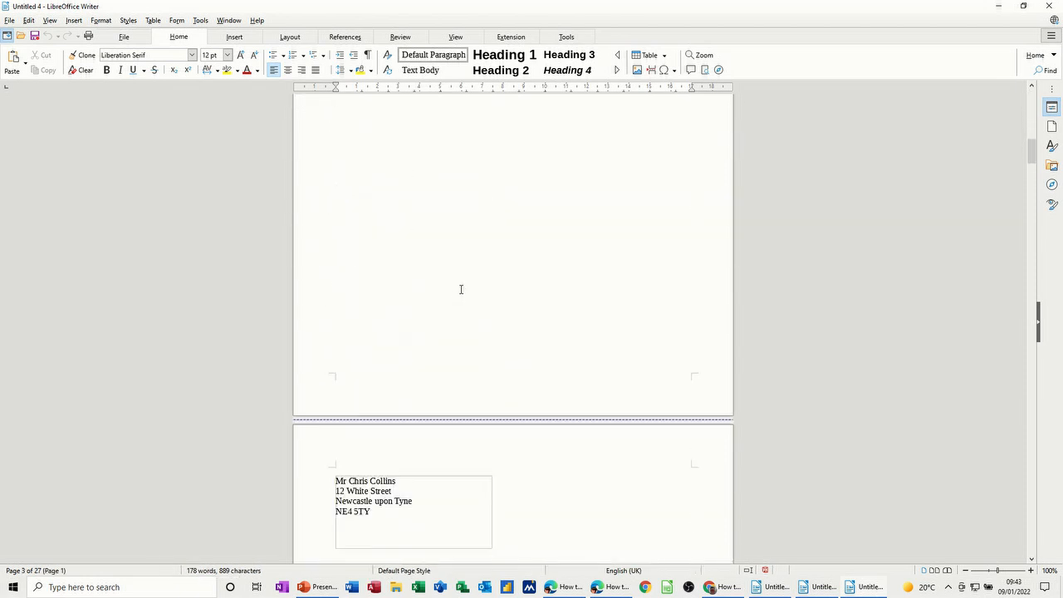
- Review the merged letters in print preview, and close the merged document without saving it
click(455, 36)
click(99, 67)
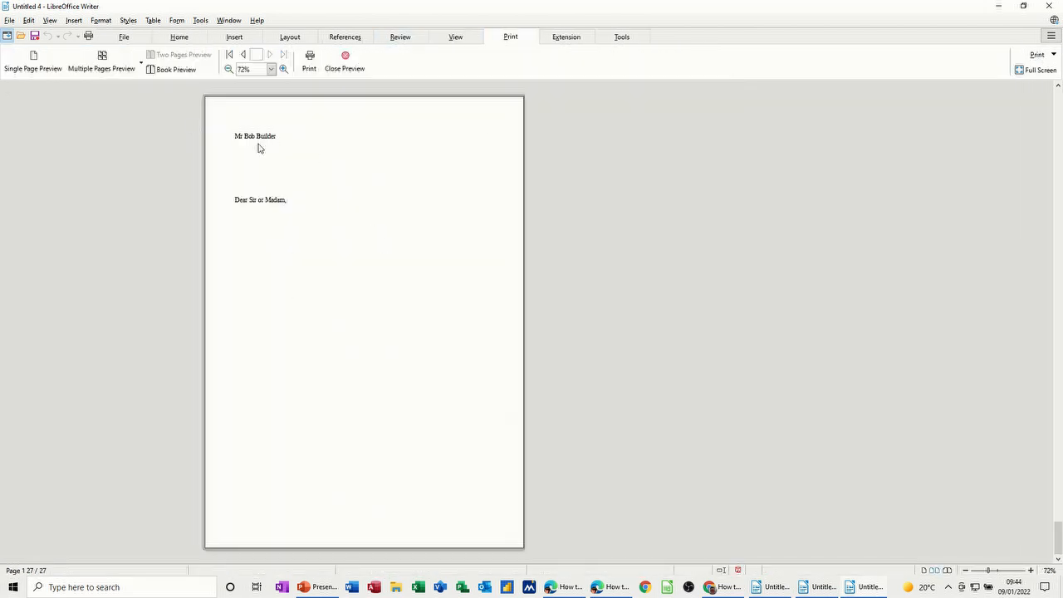
scroll(309, 278, up, 5)
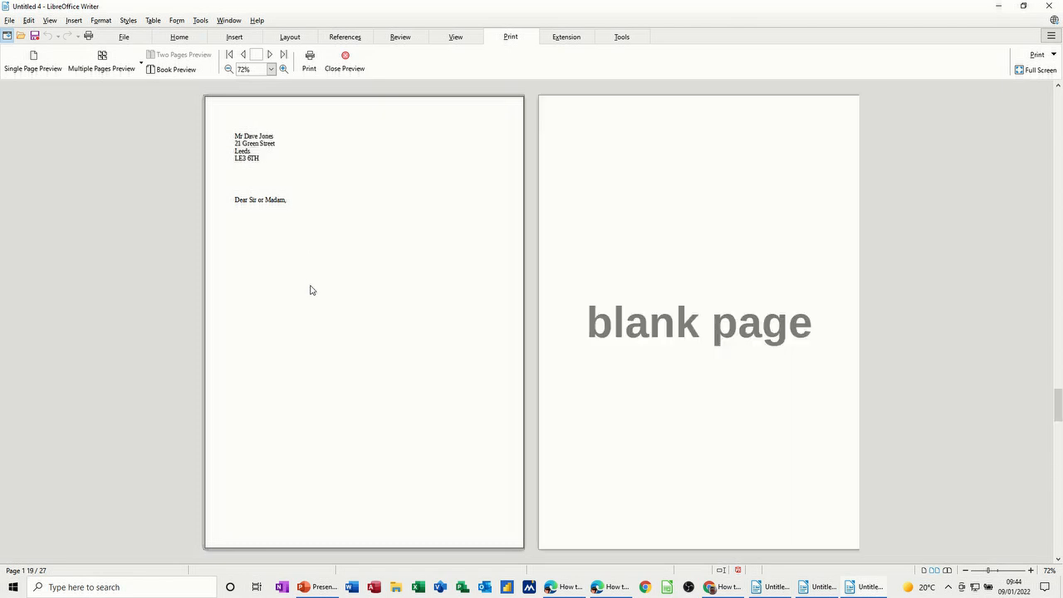
scroll(309, 290, up, 6)
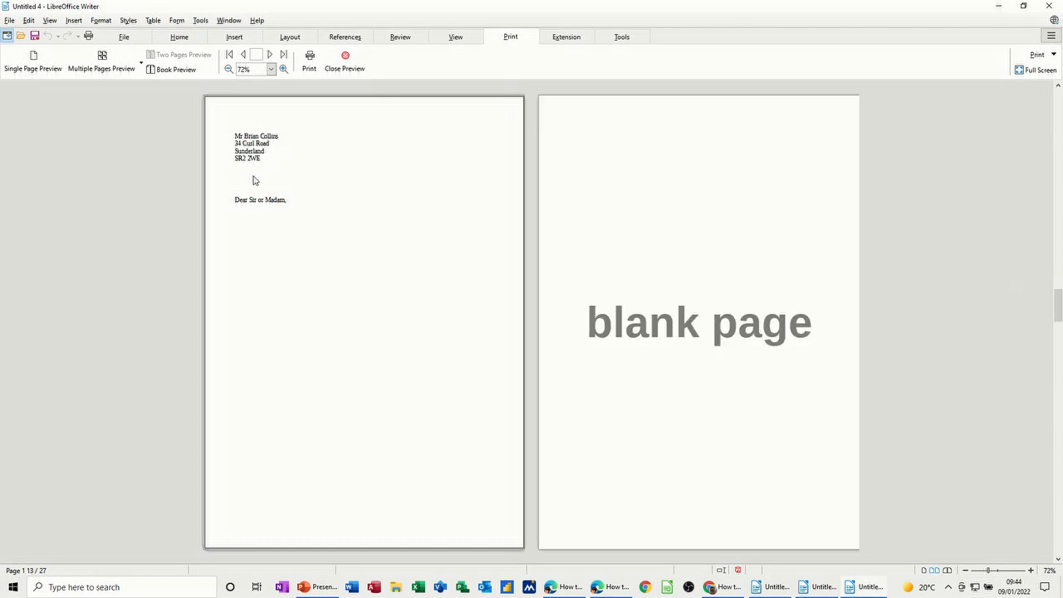
scroll(279, 206, down, 10)
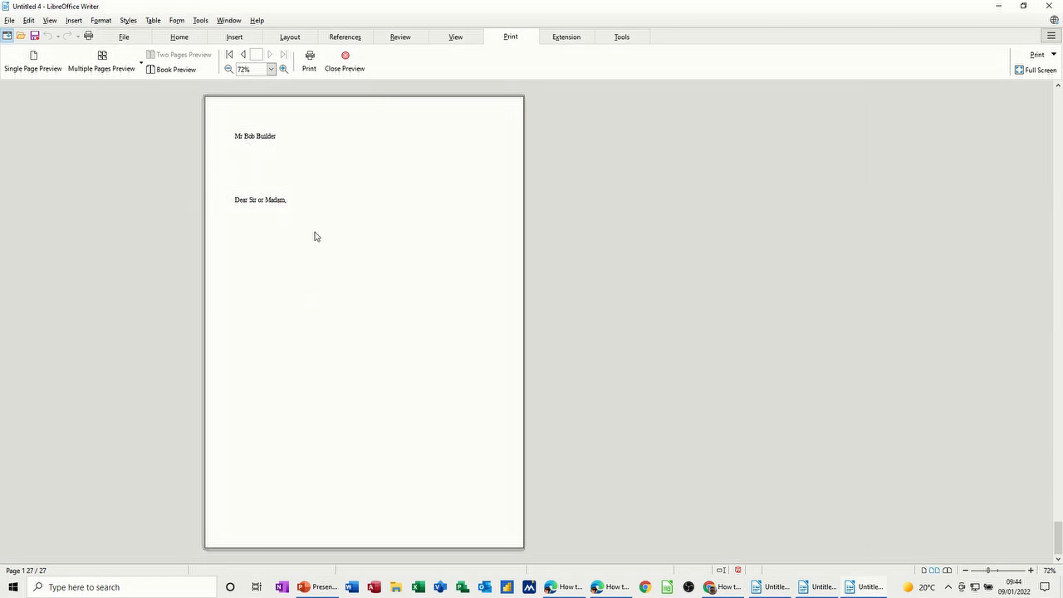
scroll(309, 239, up, 8)
scroll(304, 243, up, 5)
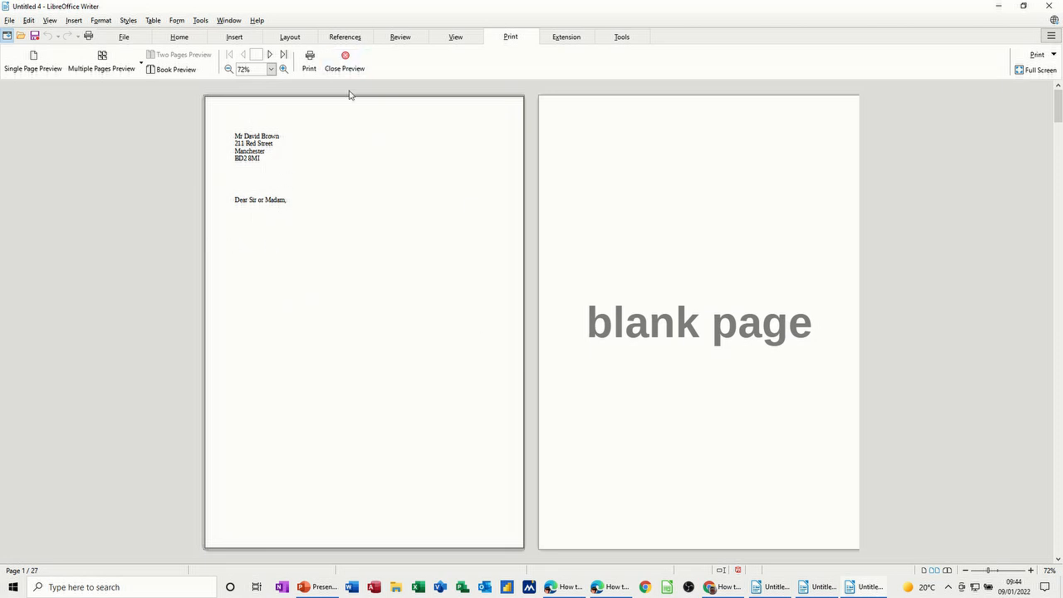
click(345, 62)
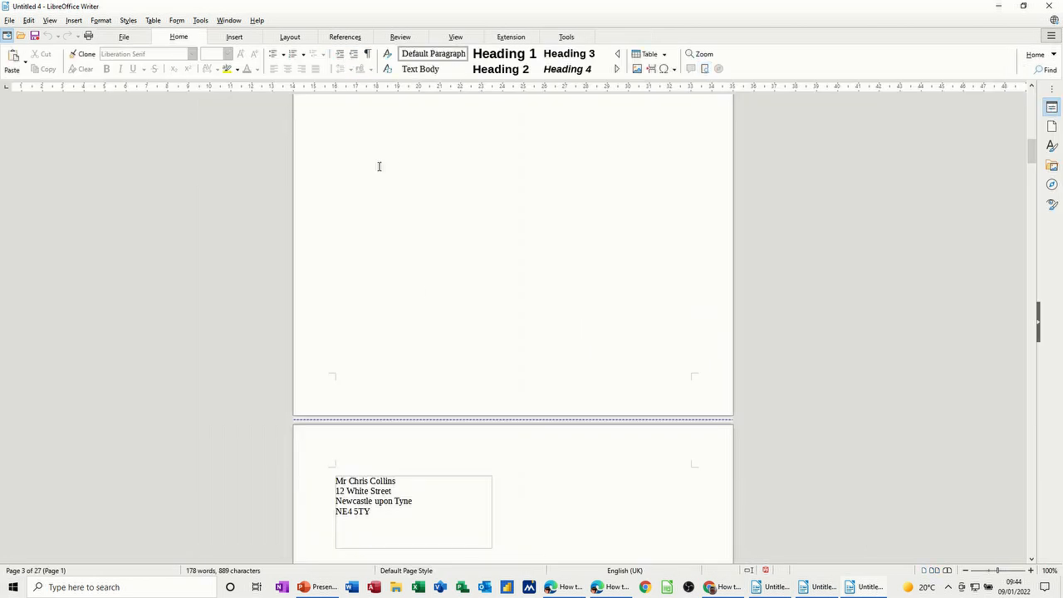
key(ctrl+w)
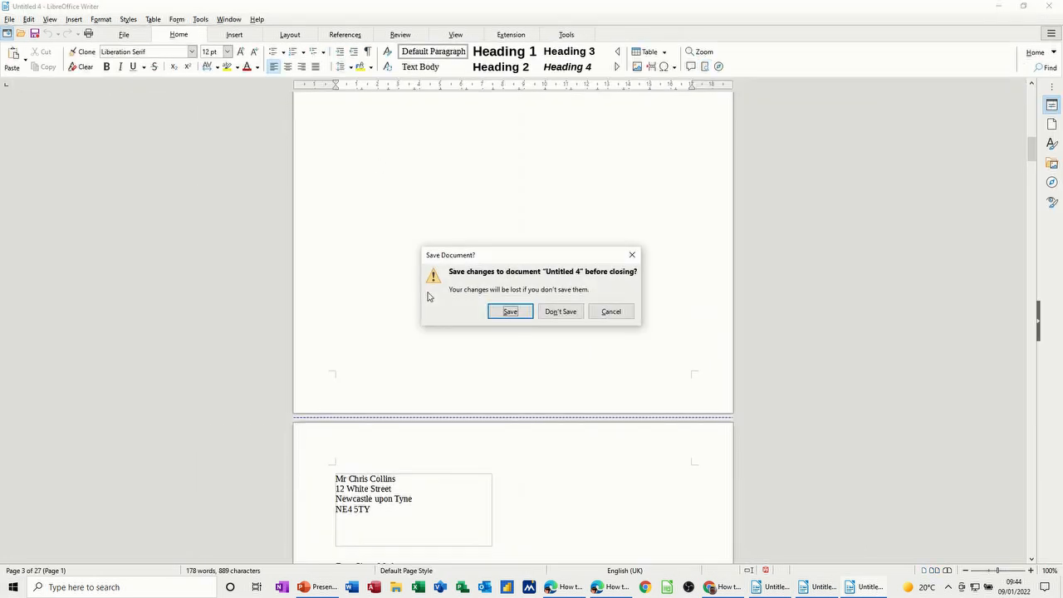
key(alt+n)
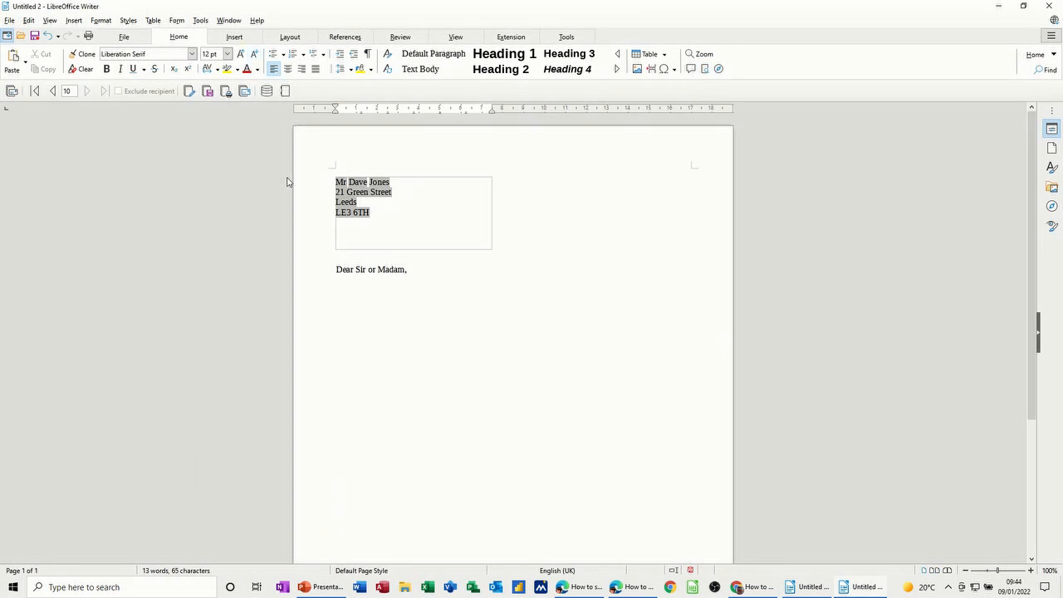
- Shorten the address frame from its lower edge to a height of about 2.5 cm and deselect it
click(360, 250)
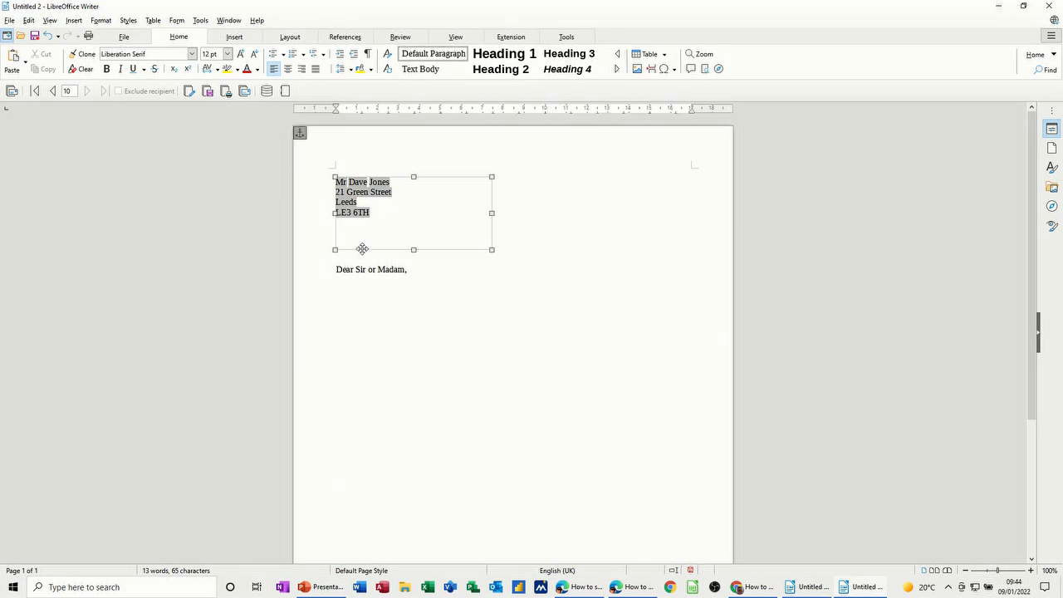
drag(413, 250, 412, 229)
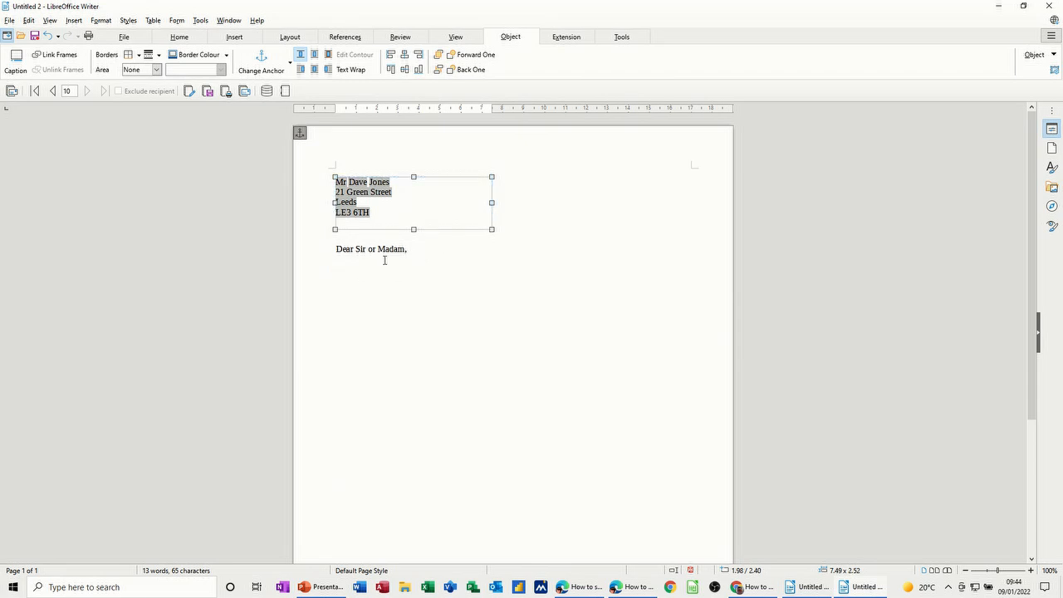
click(465, 269)
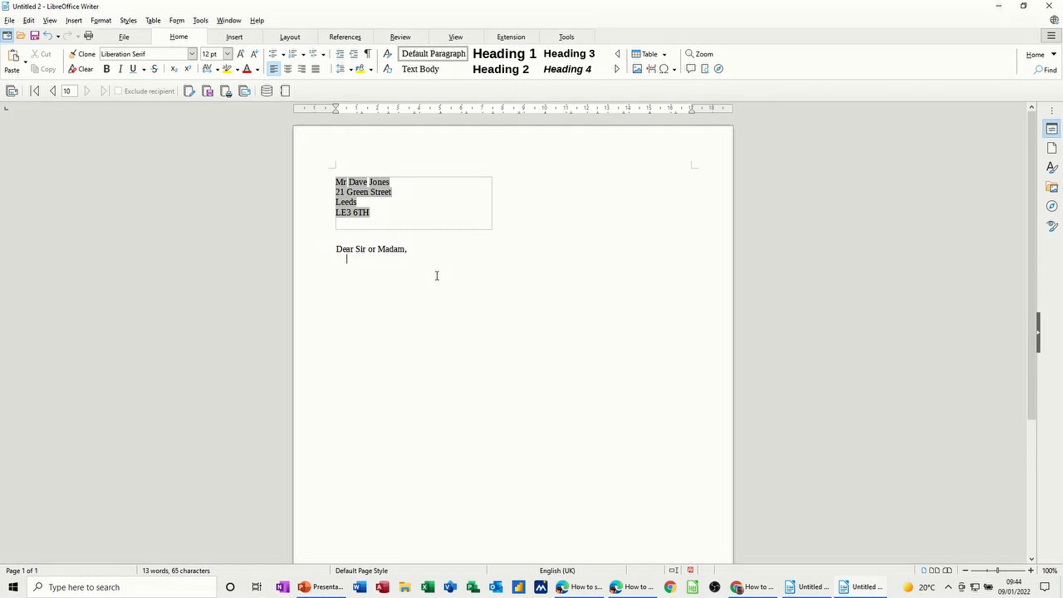
- Create a new blank document and open the Mail Merge Wizard at the Insert Address Block step
key(ctrl+n)
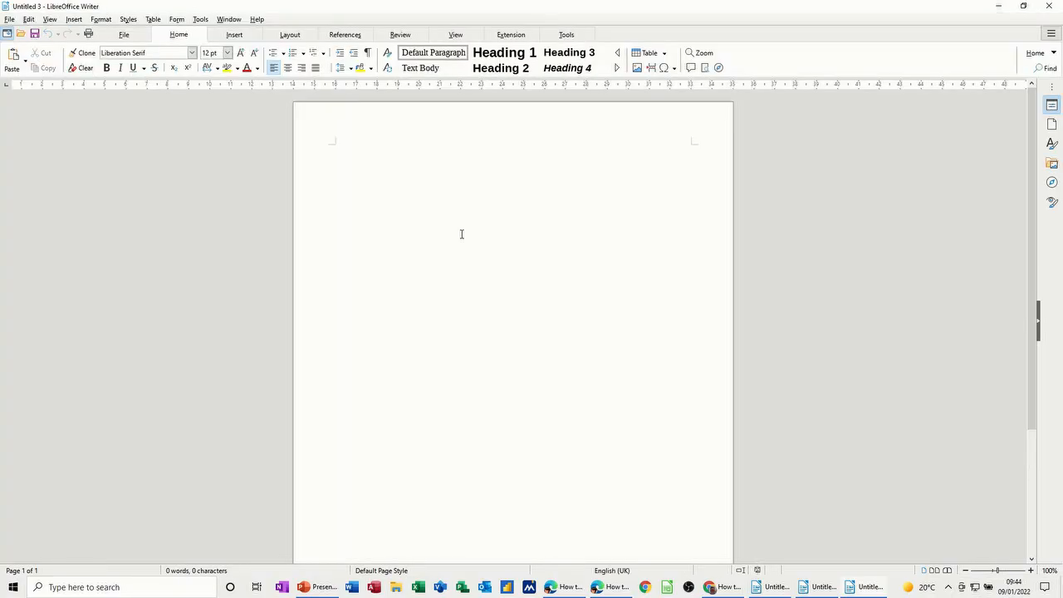
click(565, 35)
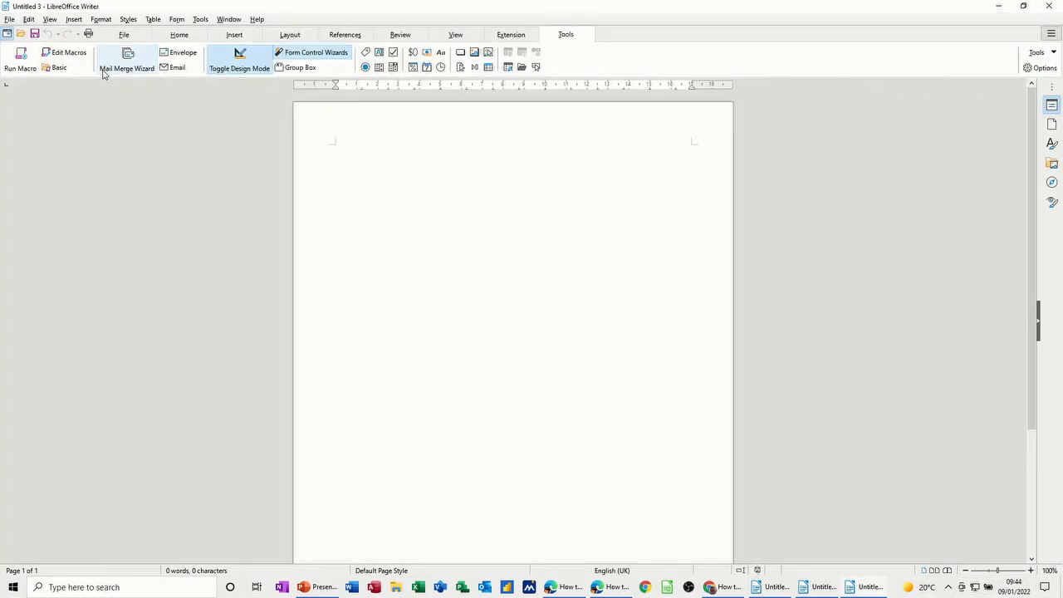
click(127, 59)
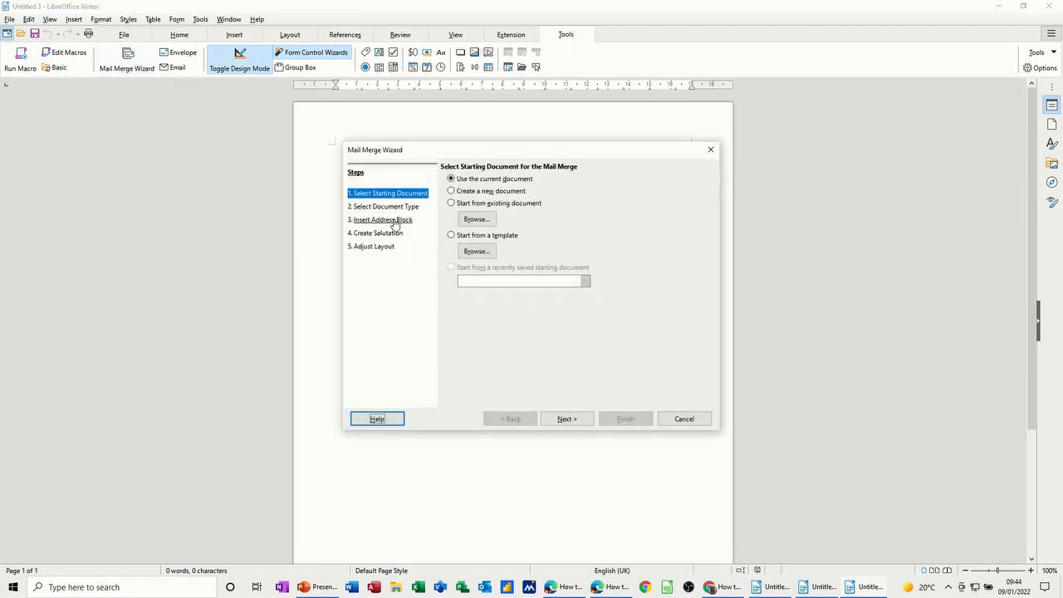
click(393, 220)
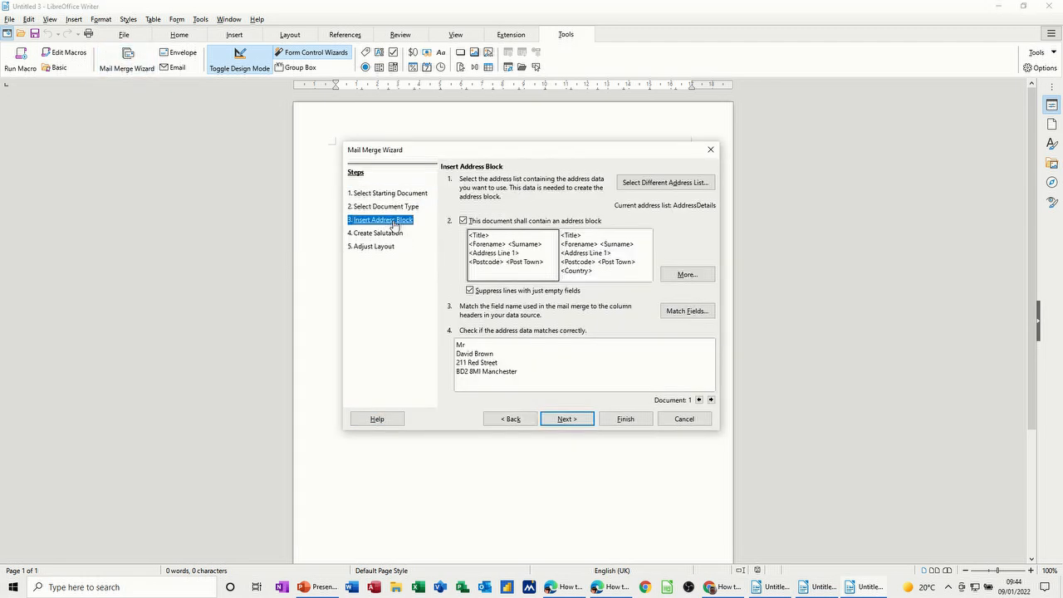
- Examine the entries of the "leeds" address list, and leave the address list selection without changing the list in use
click(628, 184)
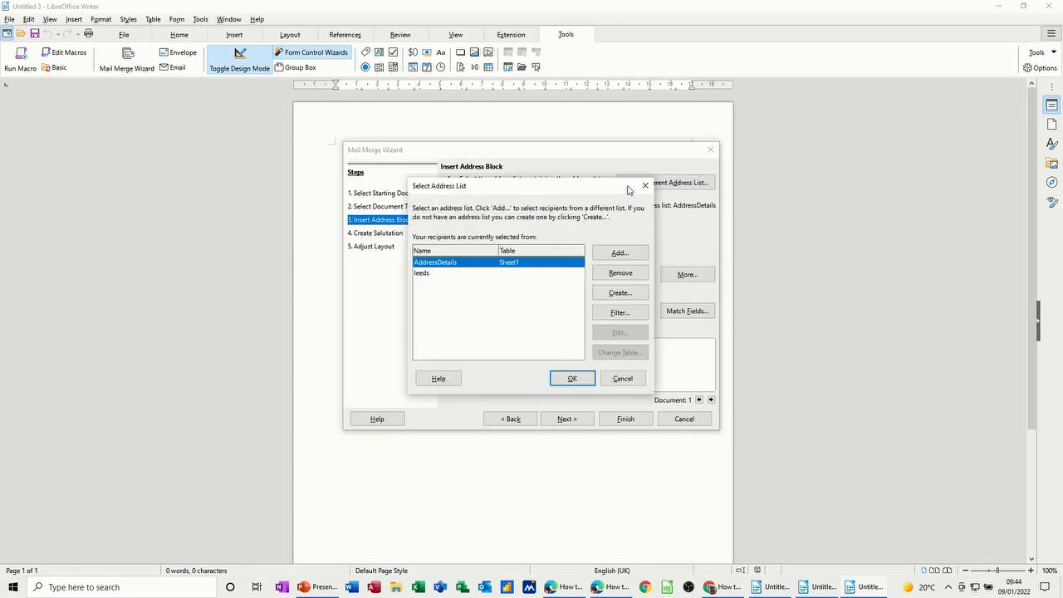
click(434, 274)
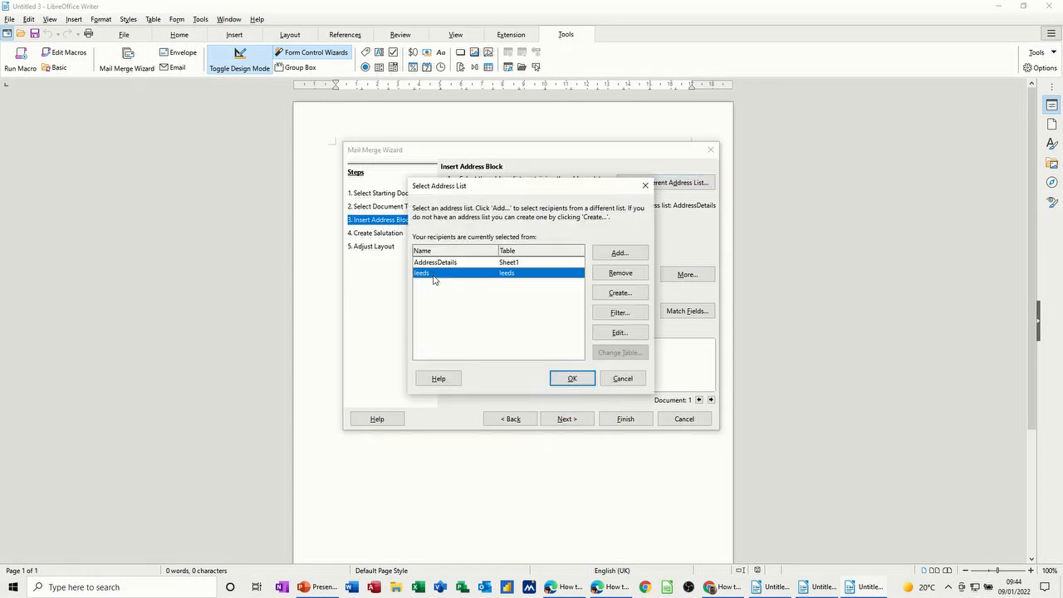
click(623, 333)
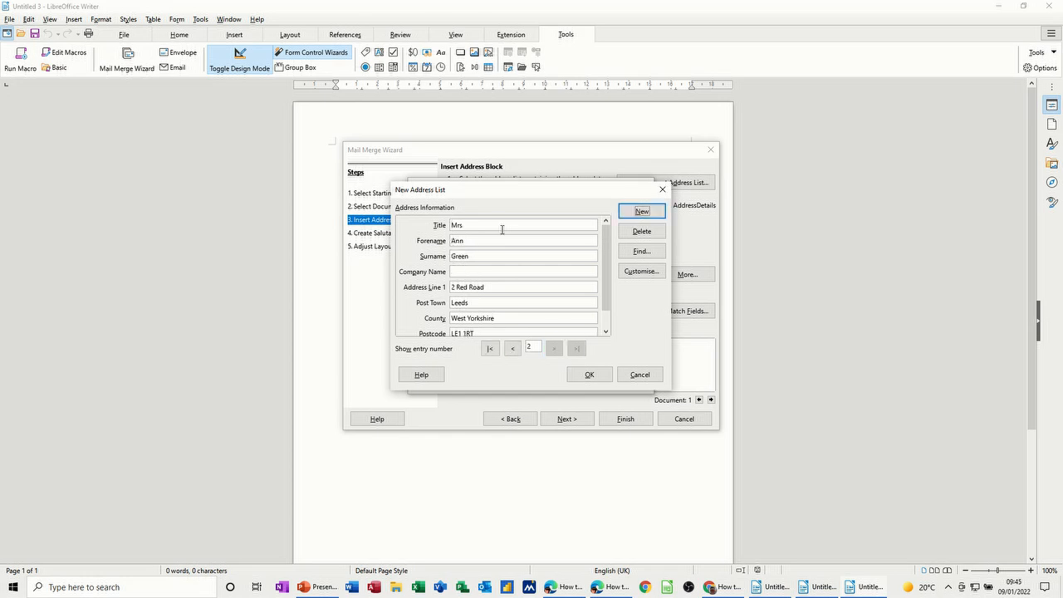
click(638, 375)
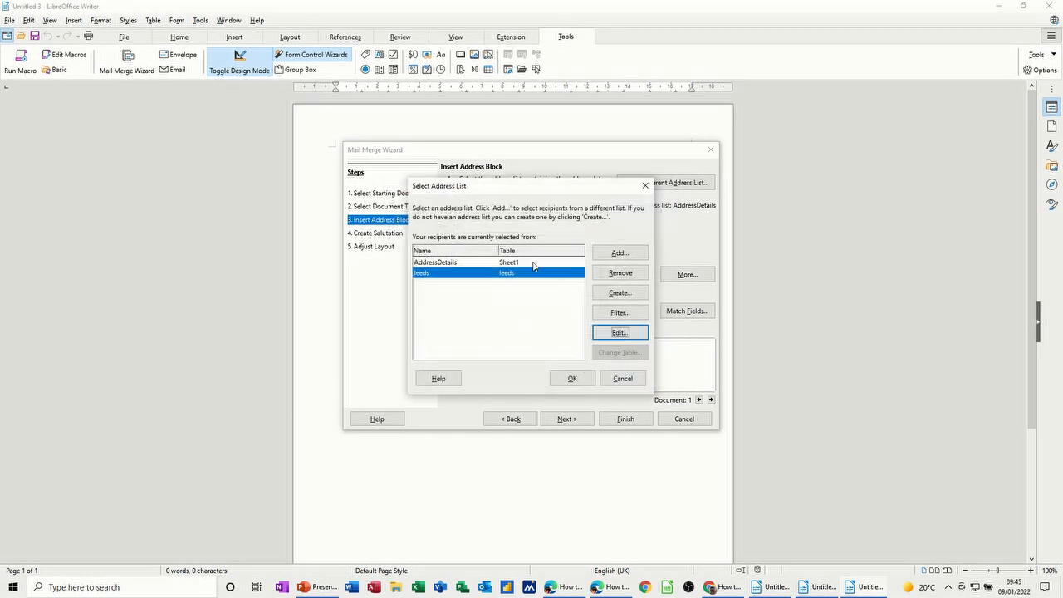
click(453, 264)
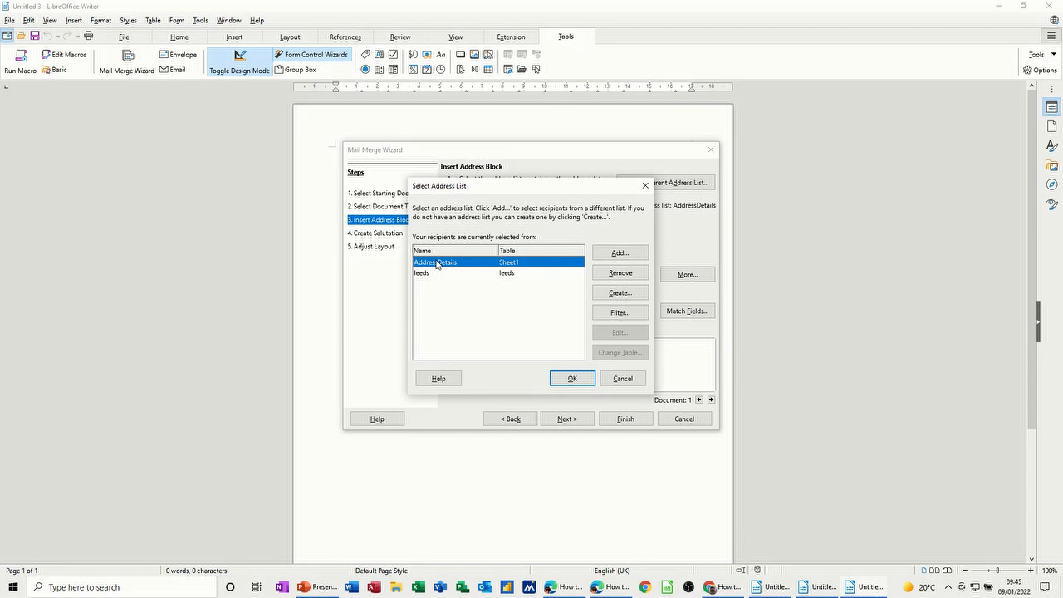
click(624, 380)
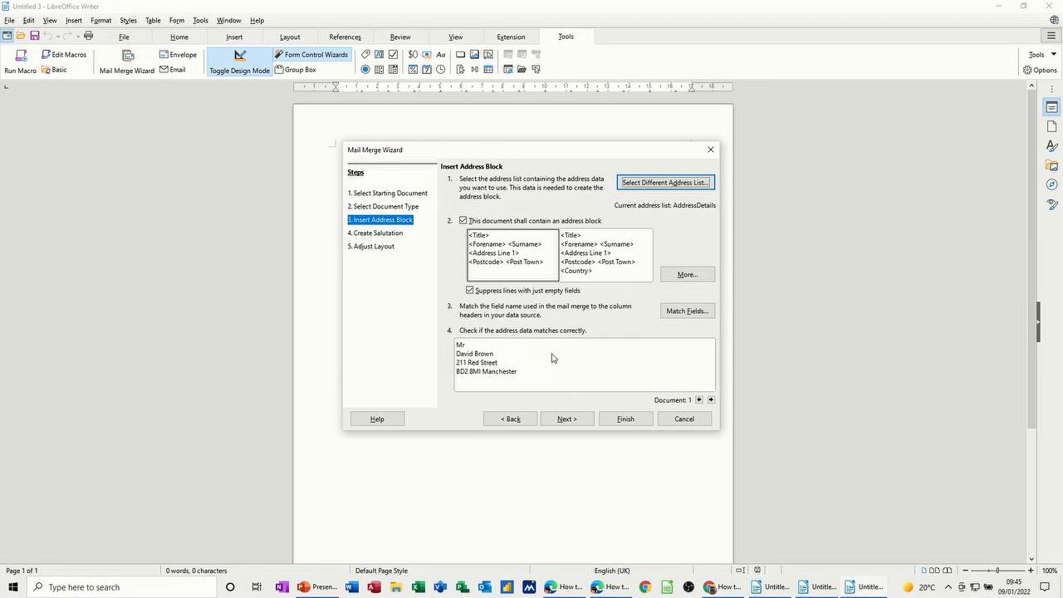